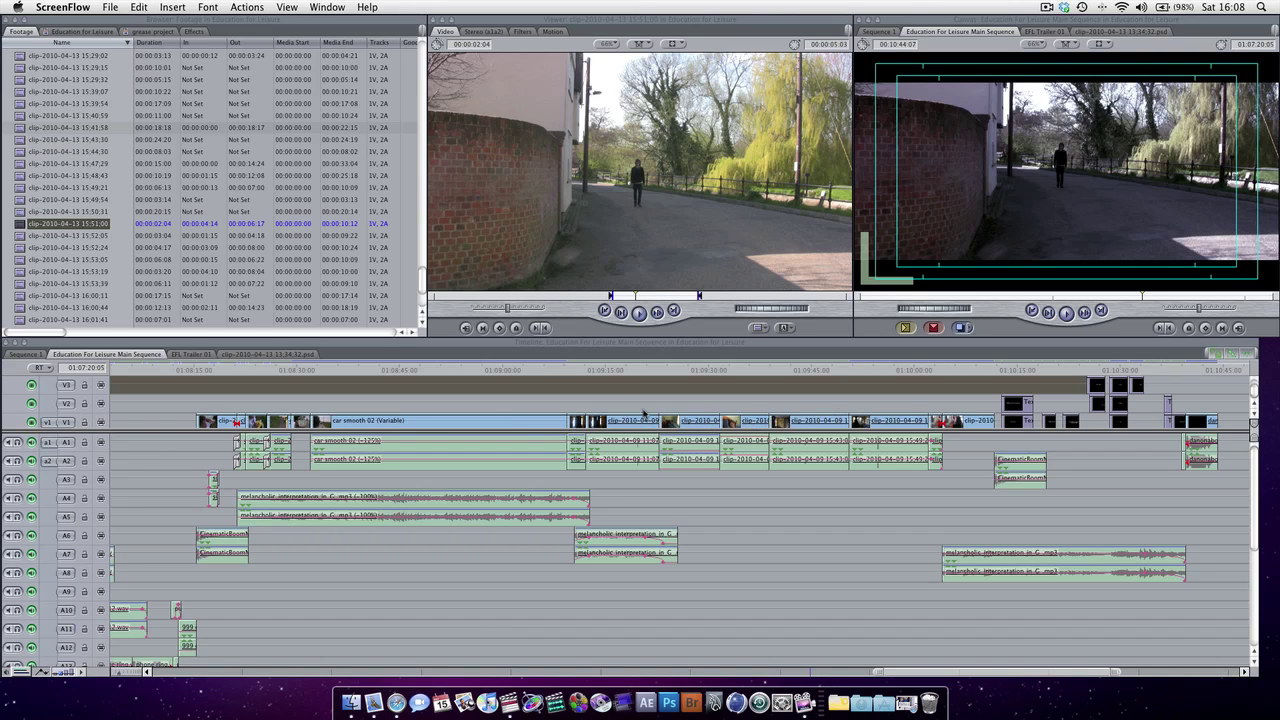
# Play the sequence and scrub from 01:07:20:18 to where the walker runs
pyautogui.hscroll(-10, 593, 423)
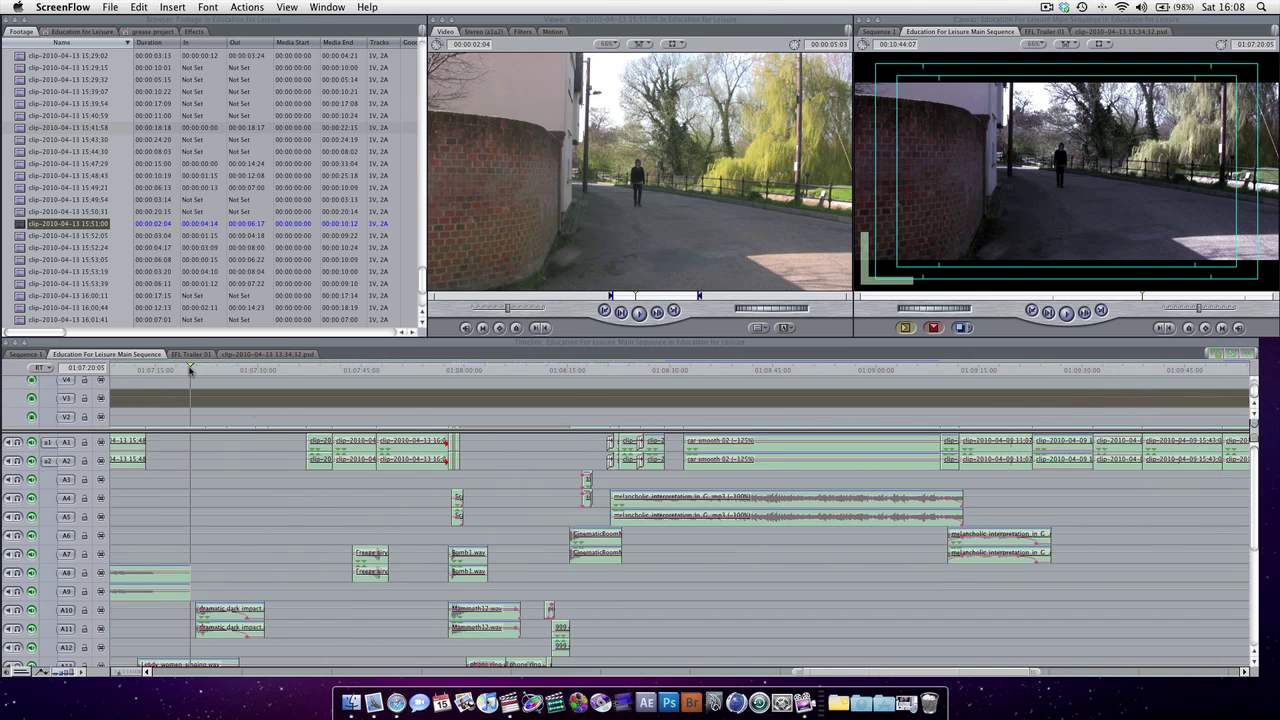
pyautogui.click(190, 370)
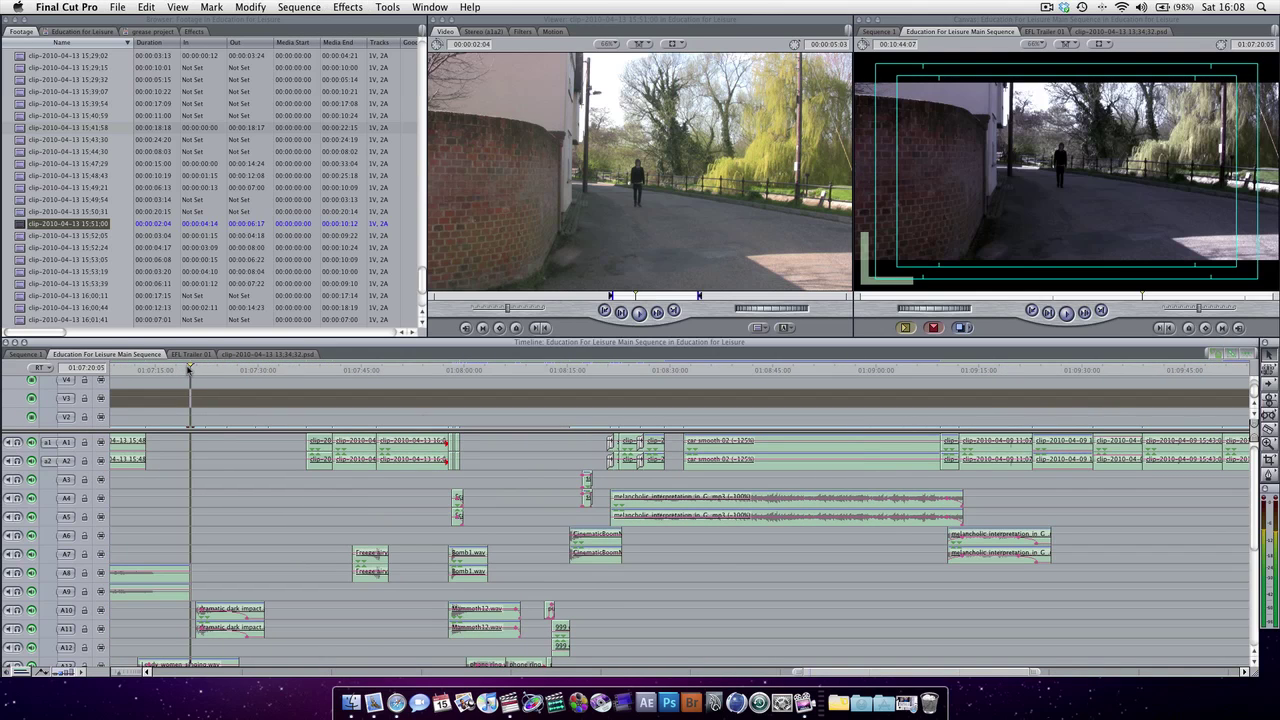
pyautogui.scroll(-1, 205, 425)
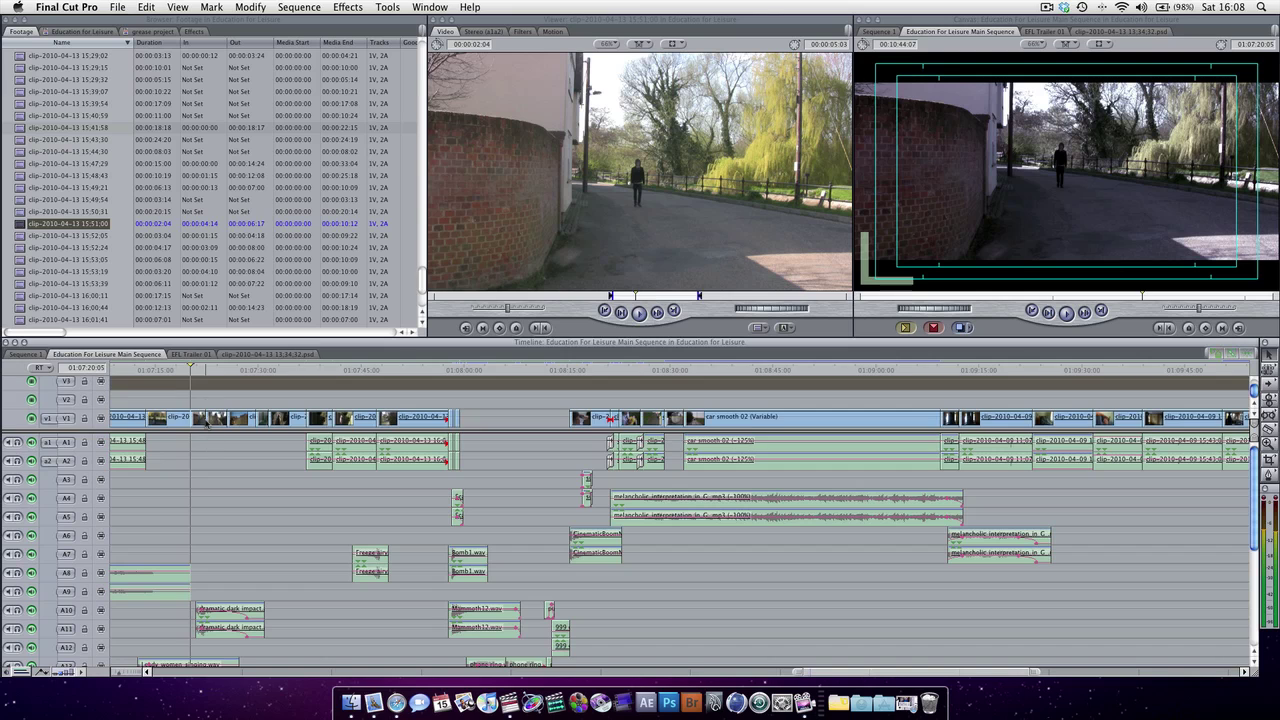
pyautogui.press('space')
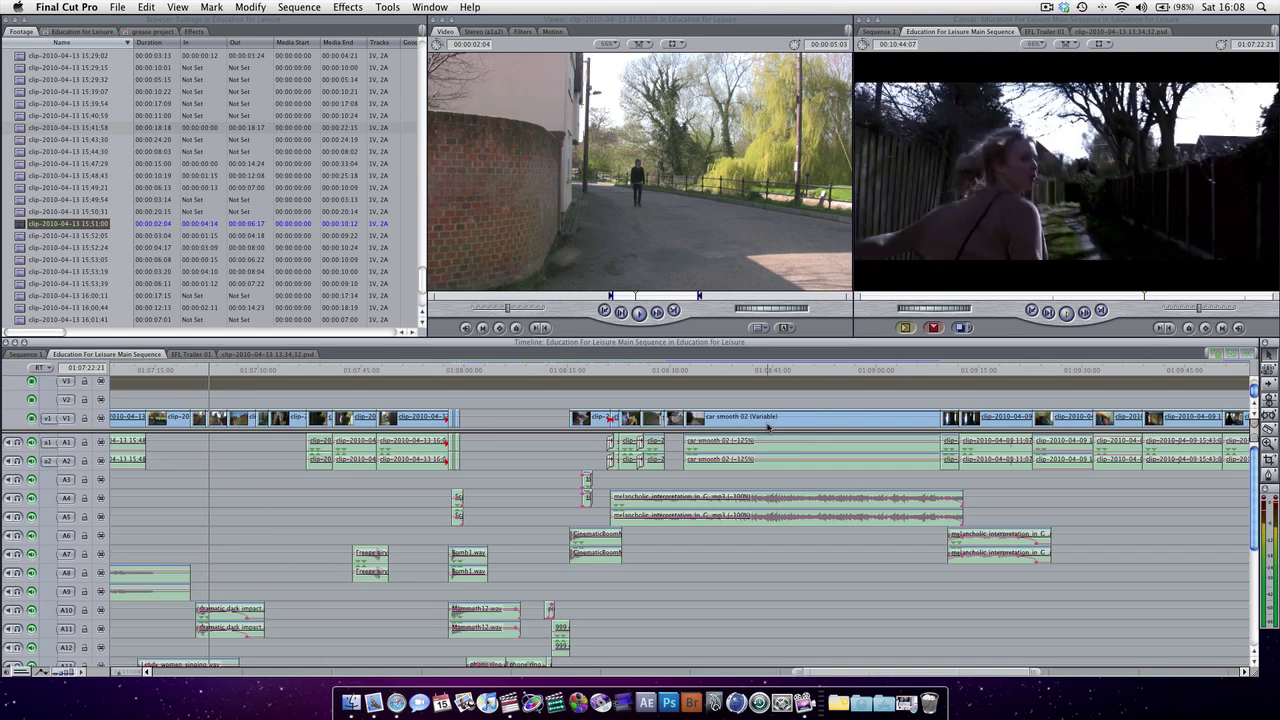
pyautogui.press('space')
pyautogui.click(195, 371)
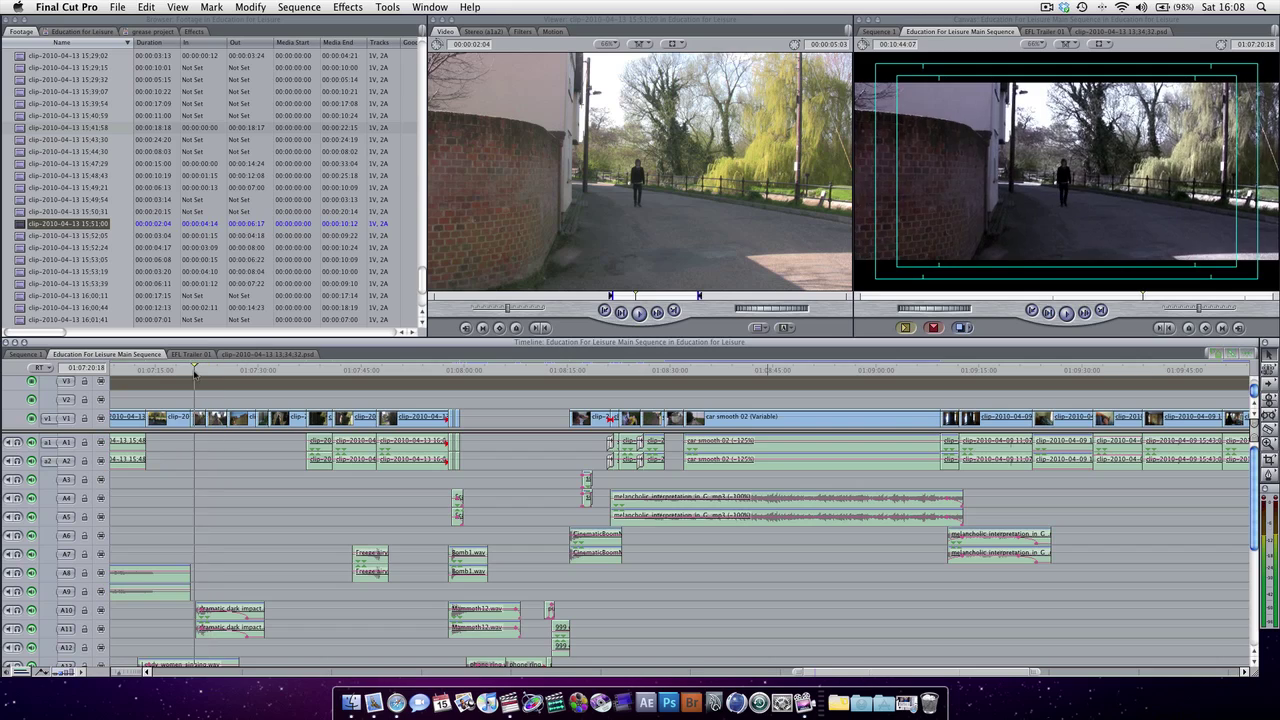
pyautogui.moveTo(195, 371); pyautogui.dragTo(201, 372)
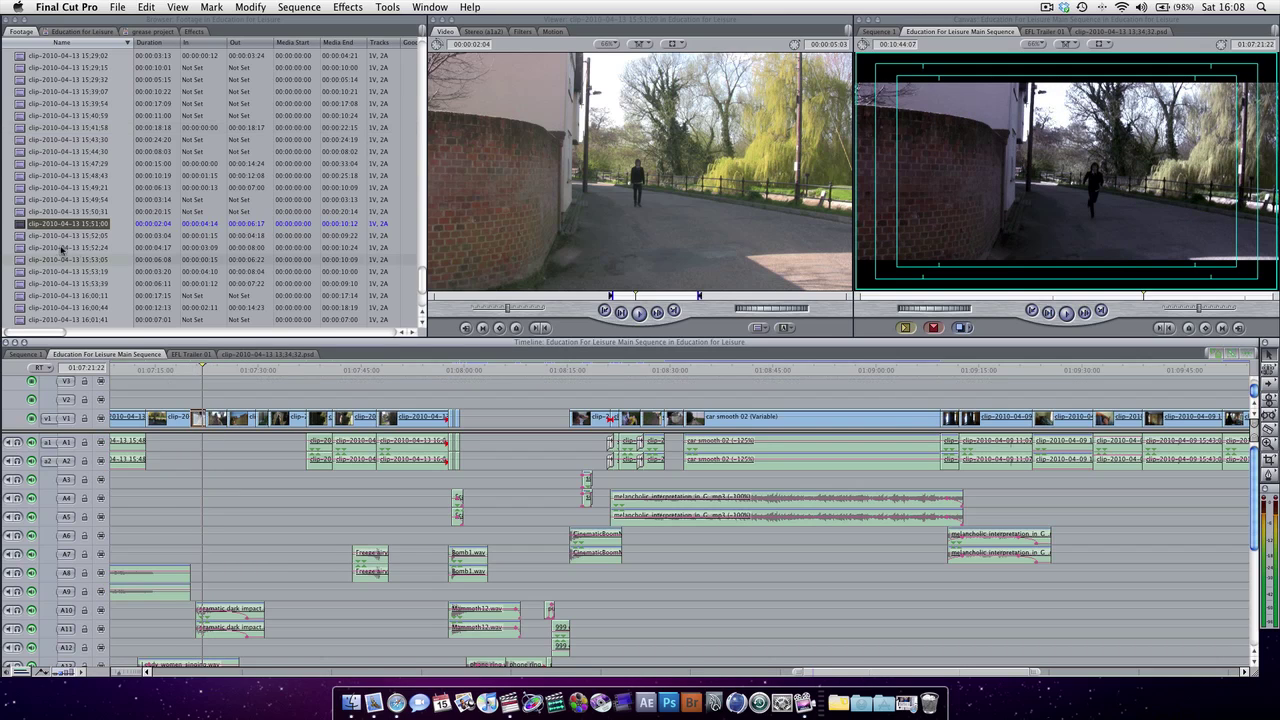
pyautogui.hscroll(15, 198, 418)
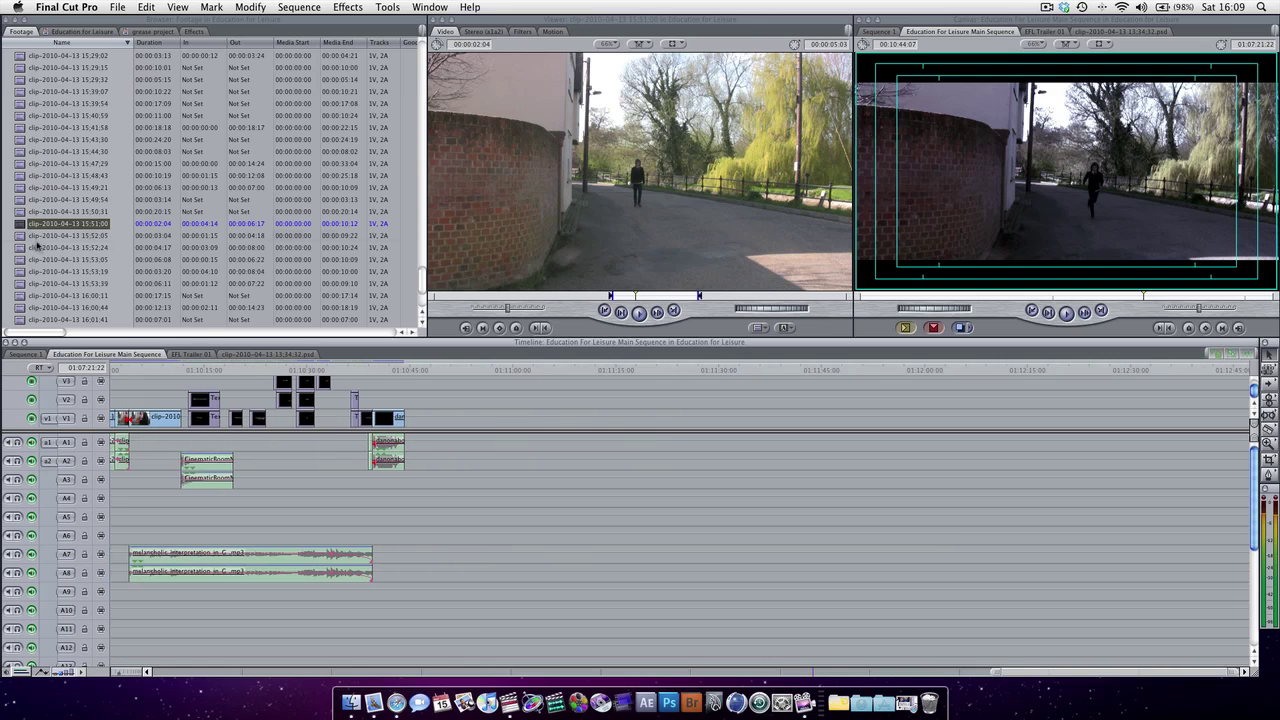
# Add the walking clip to the end of V1, play it back and trim its end
pyautogui.moveTo(20, 224); pyautogui.dragTo(528, 412)
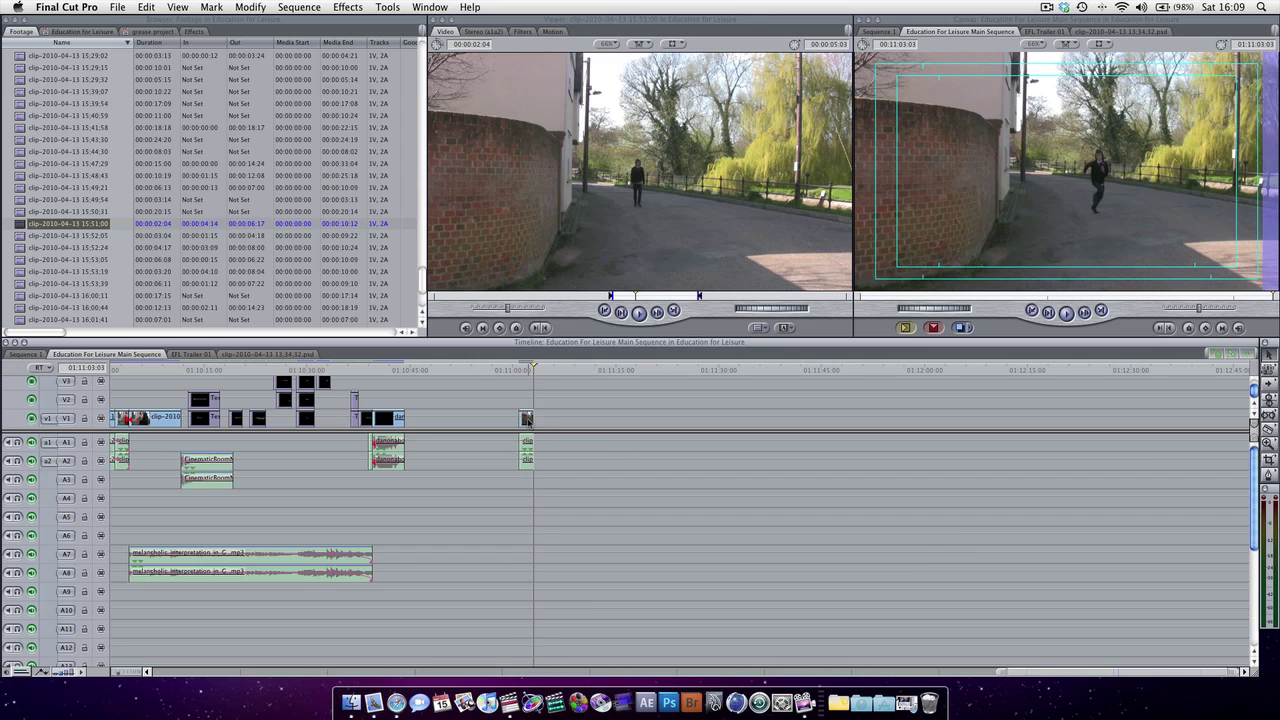
pyautogui.click(519, 370)
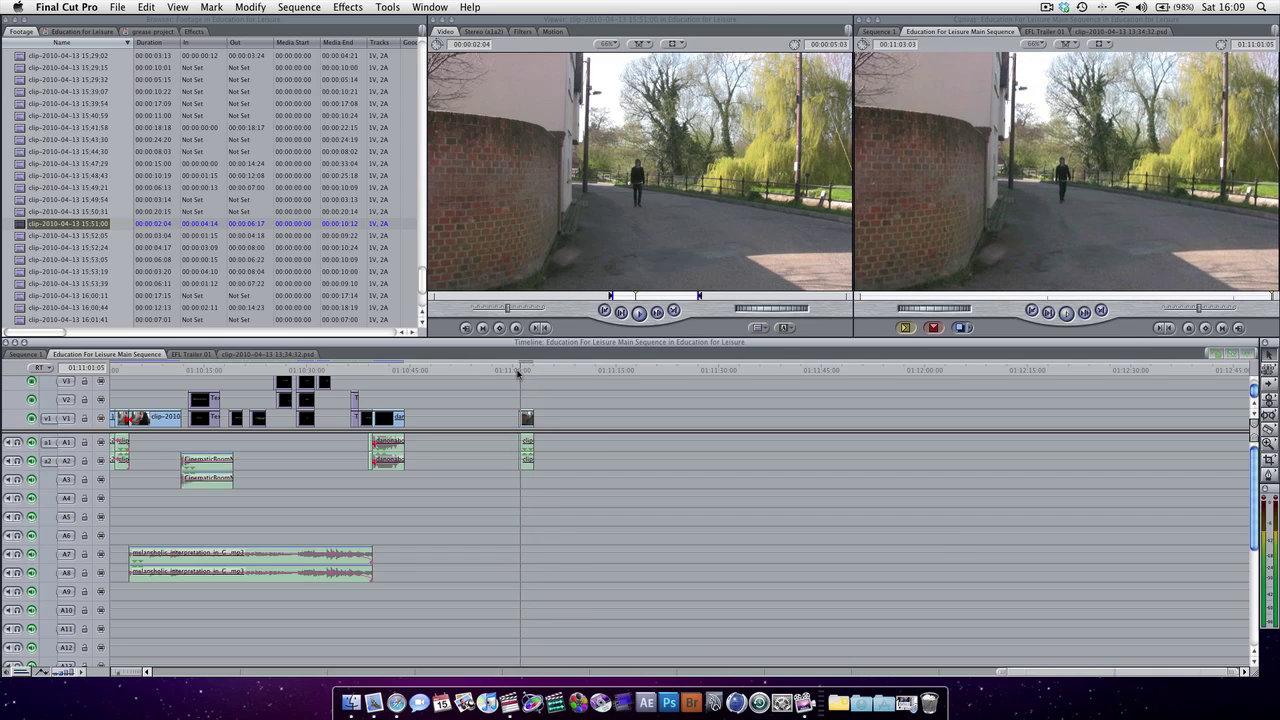
pyautogui.press('space')
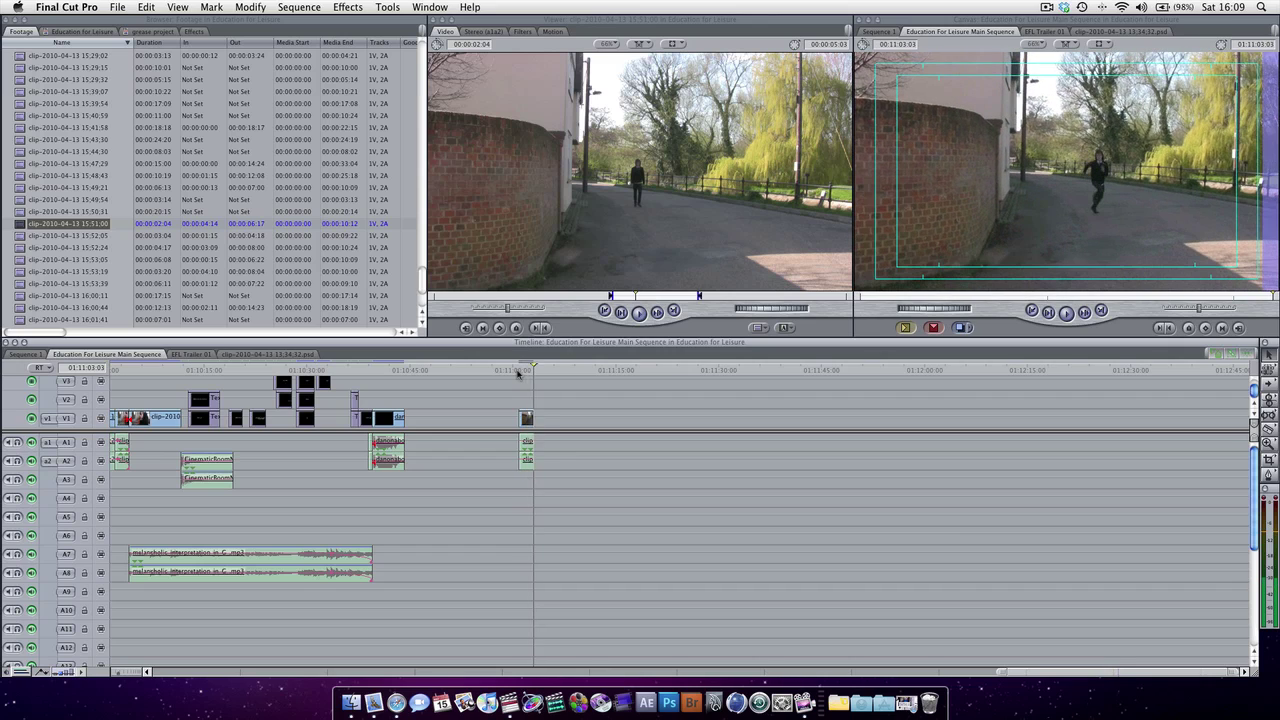
pyautogui.moveTo(532, 417); pyautogui.dragTo(546, 415)
# Send the walking clip to Motion as 'josh running 02', saved in the Education for Leisure folder
pyautogui.rightClick(525, 418)
pyautogui.moveTo(598, 496)
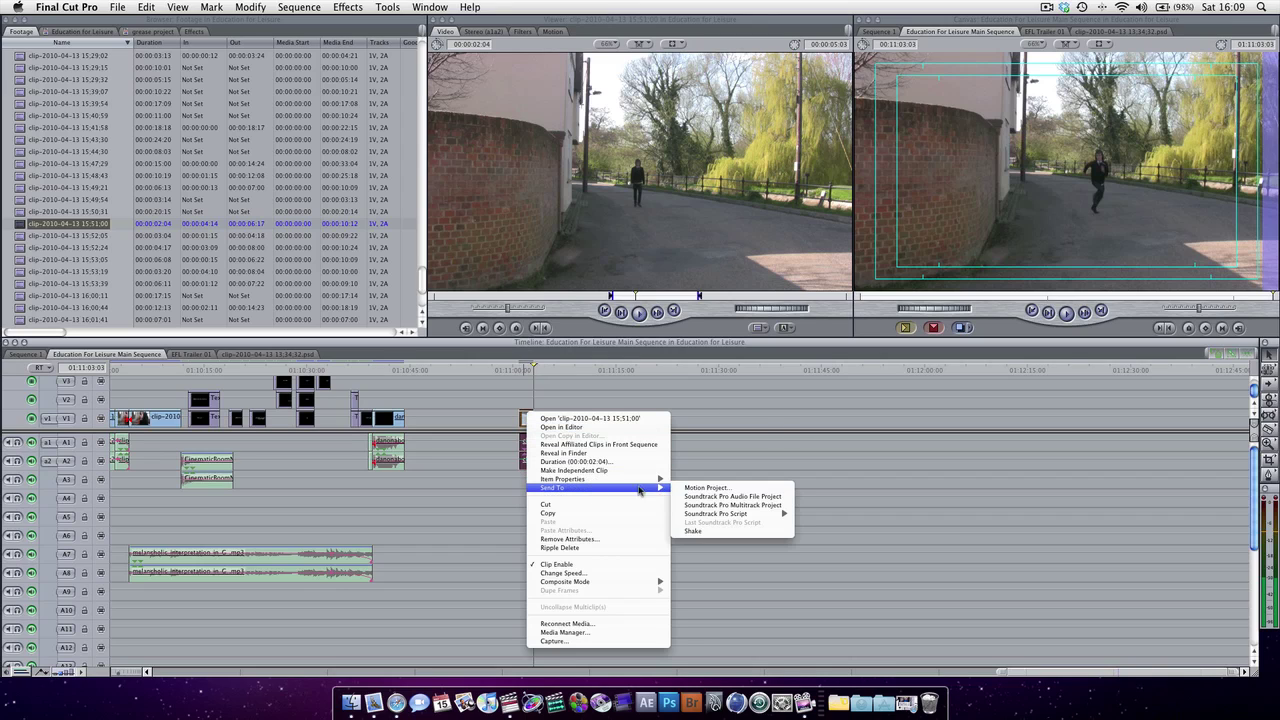
pyautogui.click(692, 489)
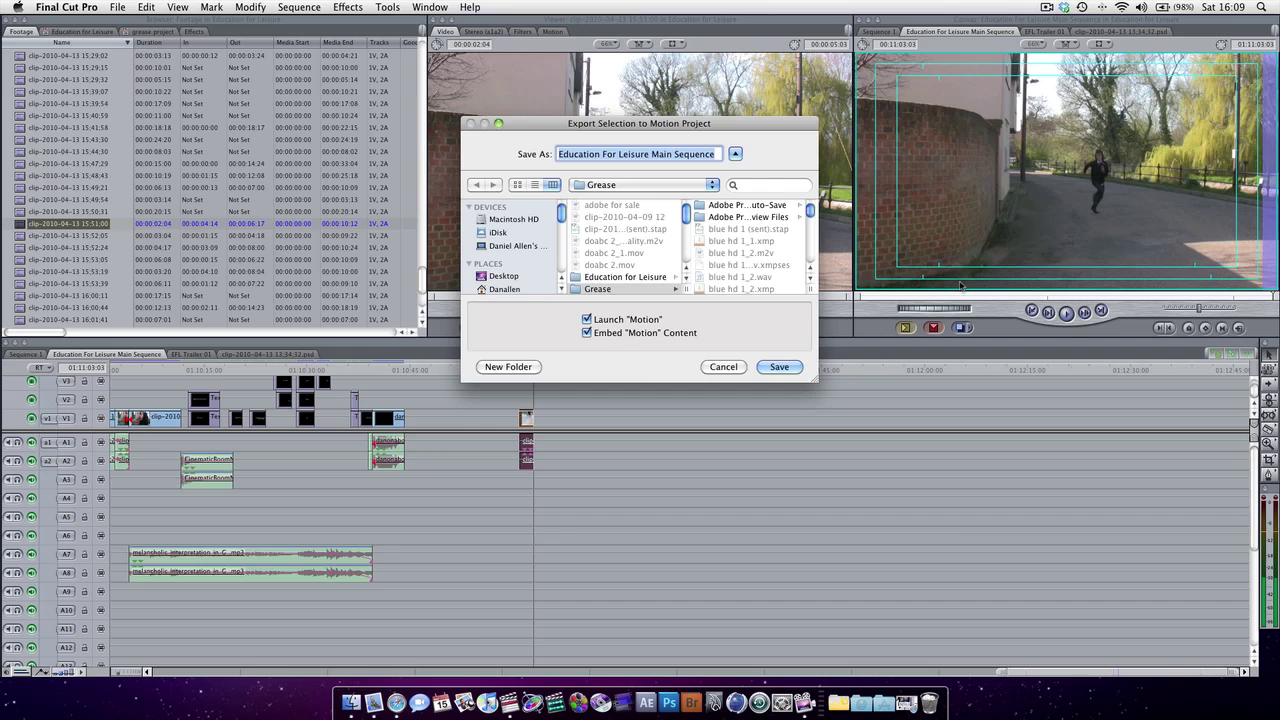
pyautogui.press('BackSpace')
pyautogui.write('josh running')
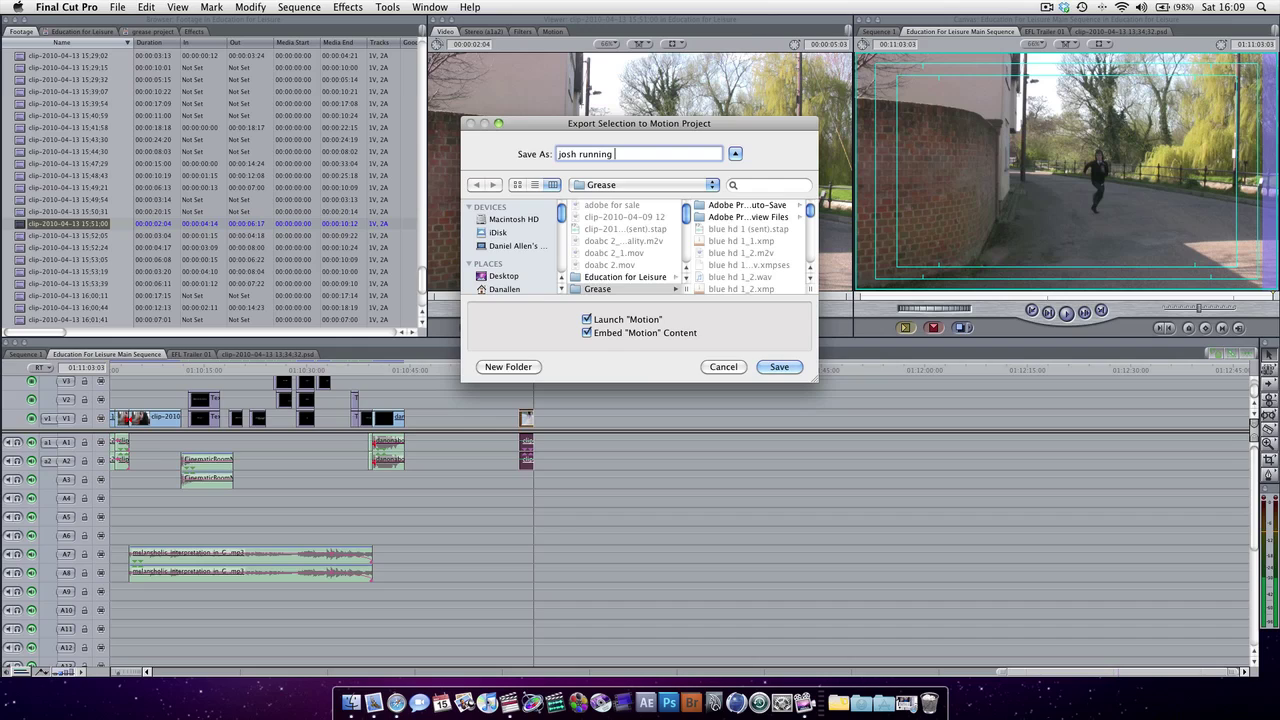
pyautogui.write(' 02')
pyautogui.click(629, 279)
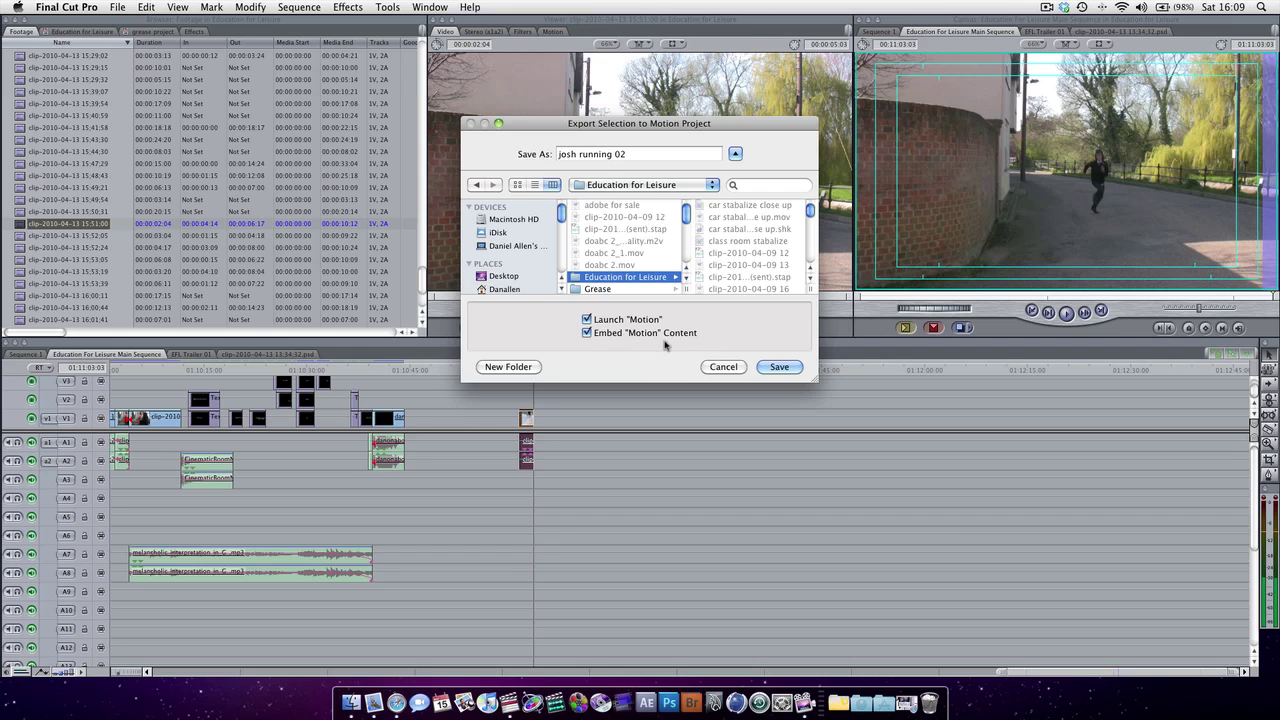
pyautogui.click(784, 368)
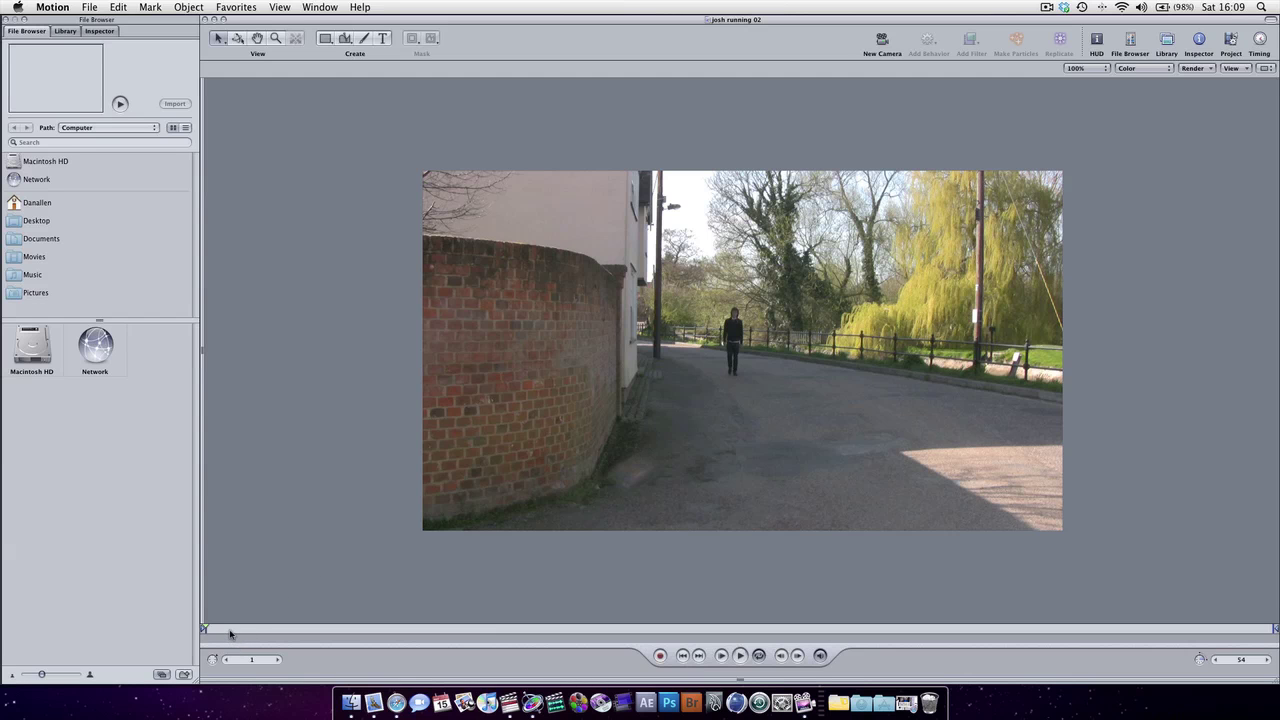
# Preview the shaky clip, return to frame 1, and apply Motion Tracking > Stabilize to it
pyautogui.moveTo(228, 629); pyautogui.dragTo(838, 600)
pyautogui.moveTo(447, 581); pyautogui.dragTo(3, 575)
pyautogui.click(794, 236)
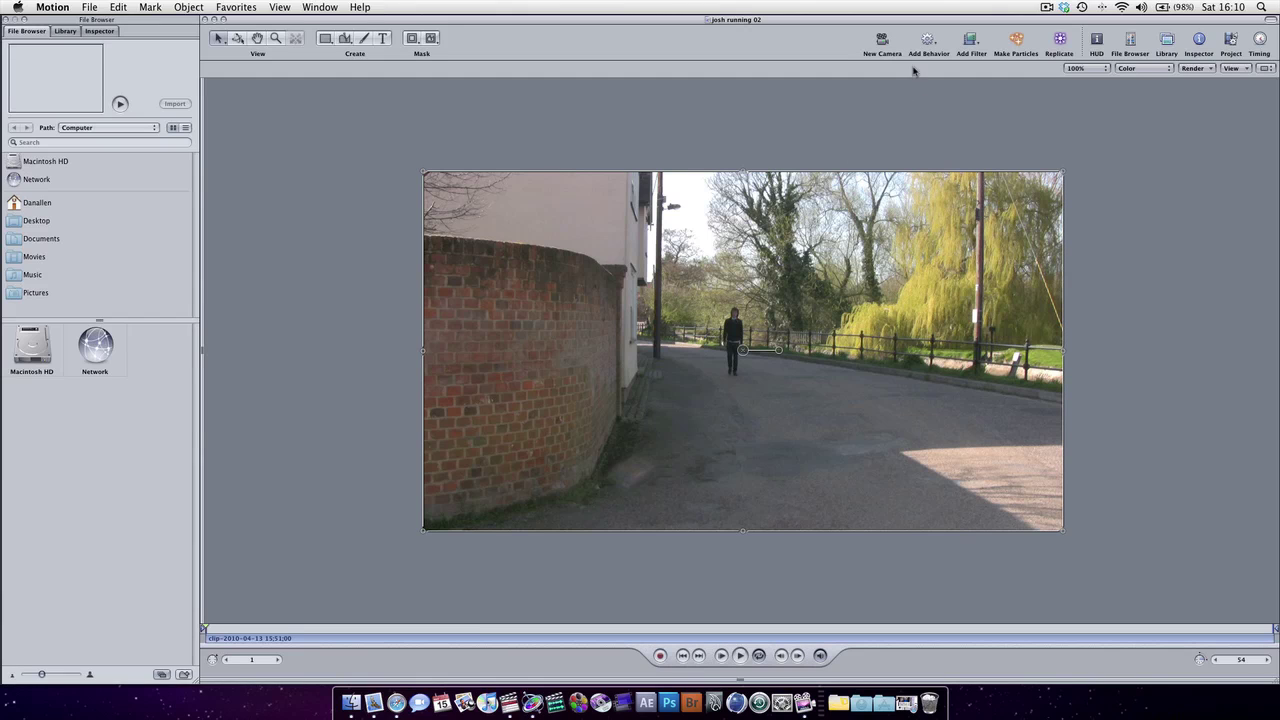
pyautogui.click(938, 50)
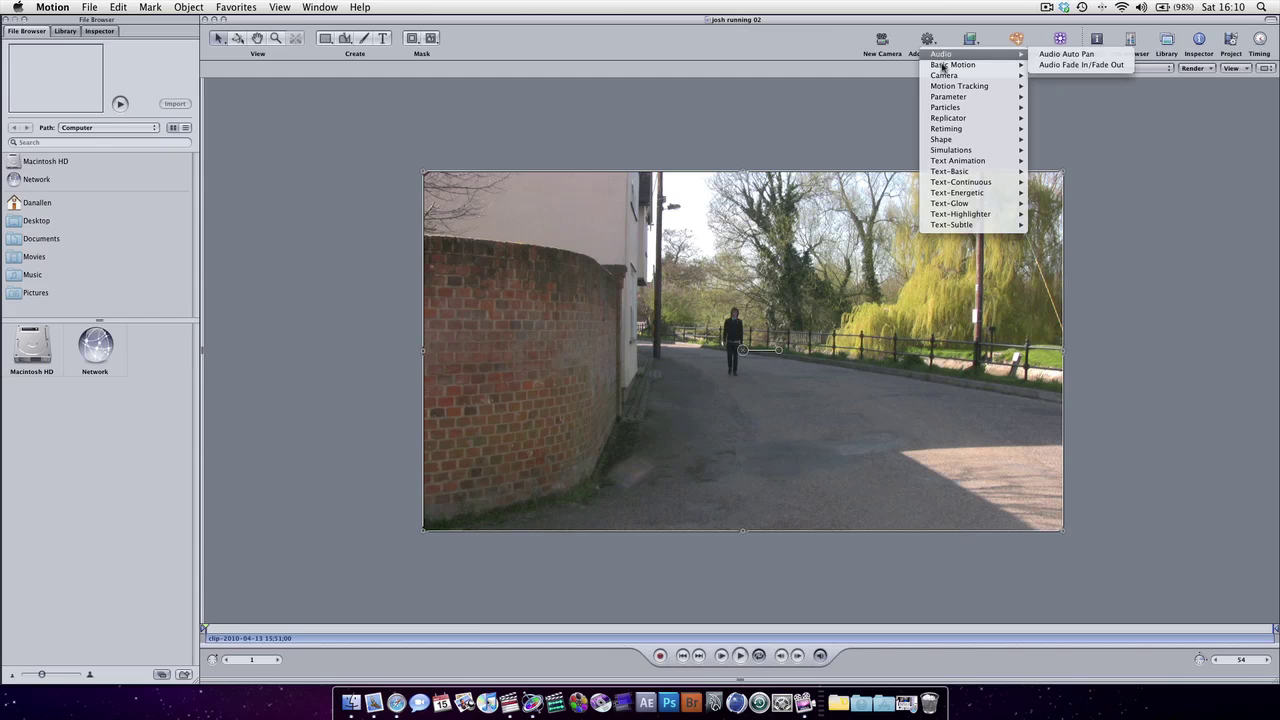
pyautogui.moveTo(952, 88)
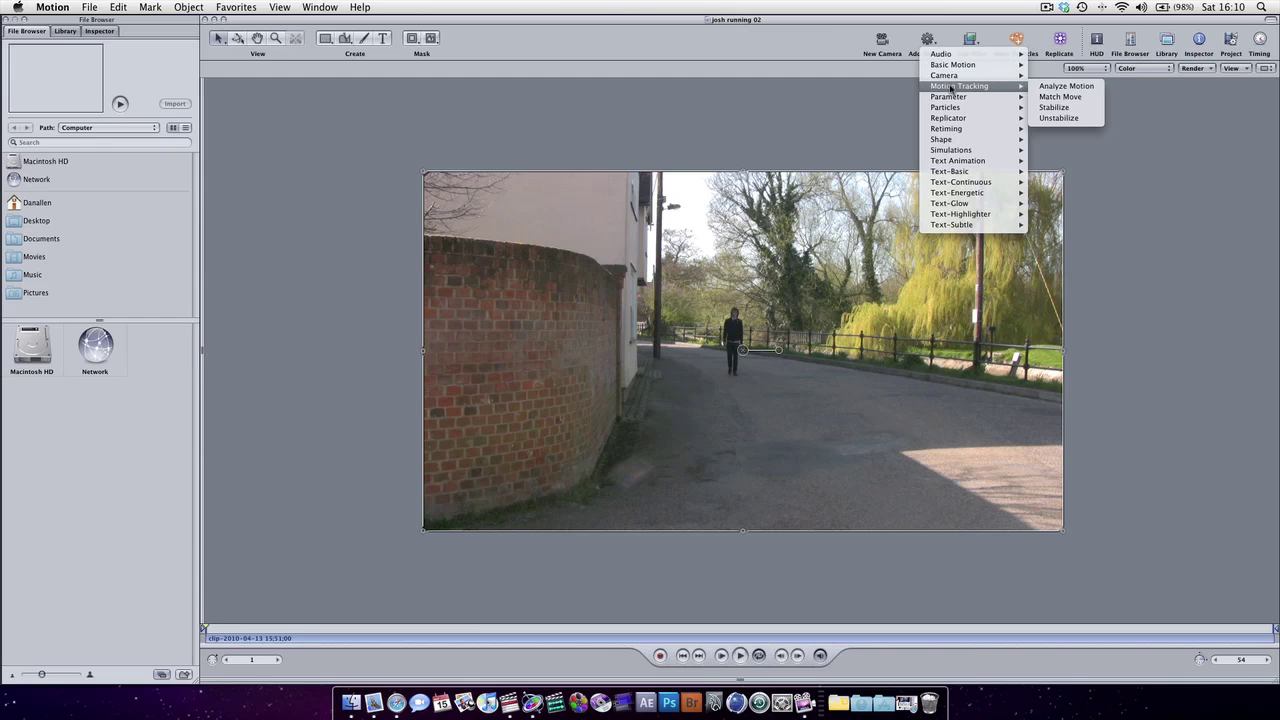
pyautogui.click(1055, 107)
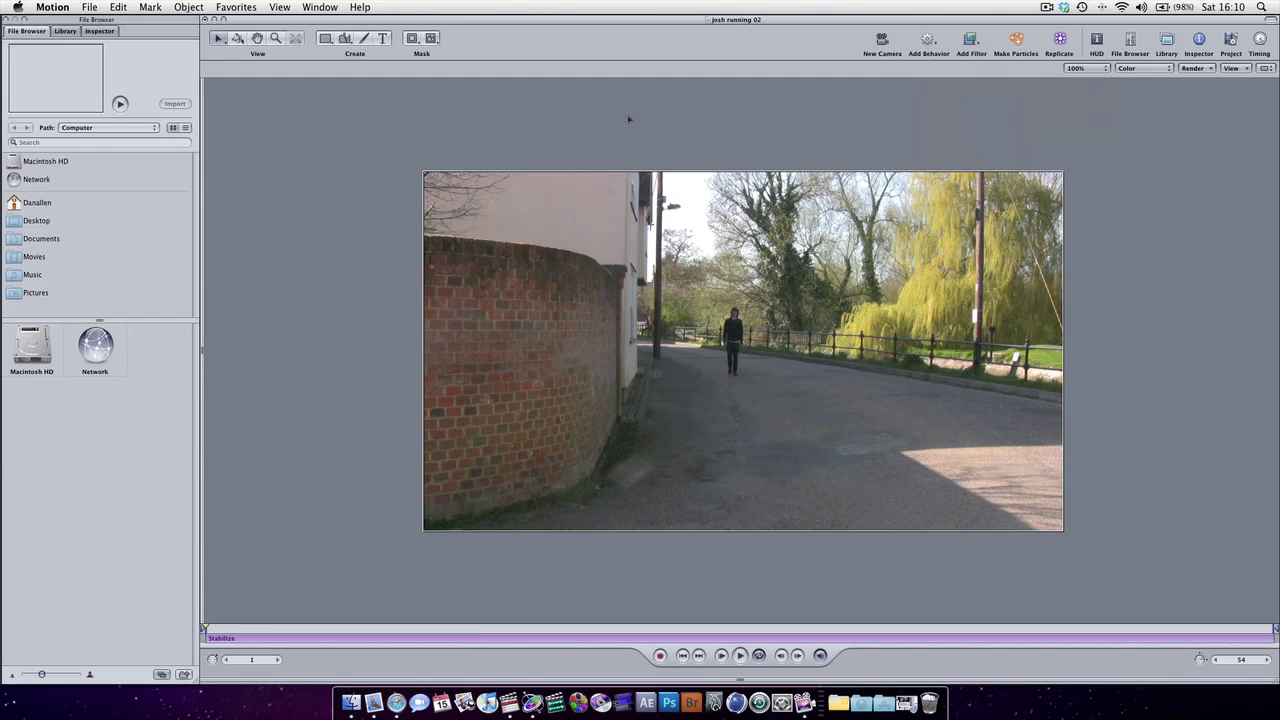
# Give Stabilize rotation correction, Zoom borders and Faster quality, then analyze the clip
pyautogui.click(100, 31)
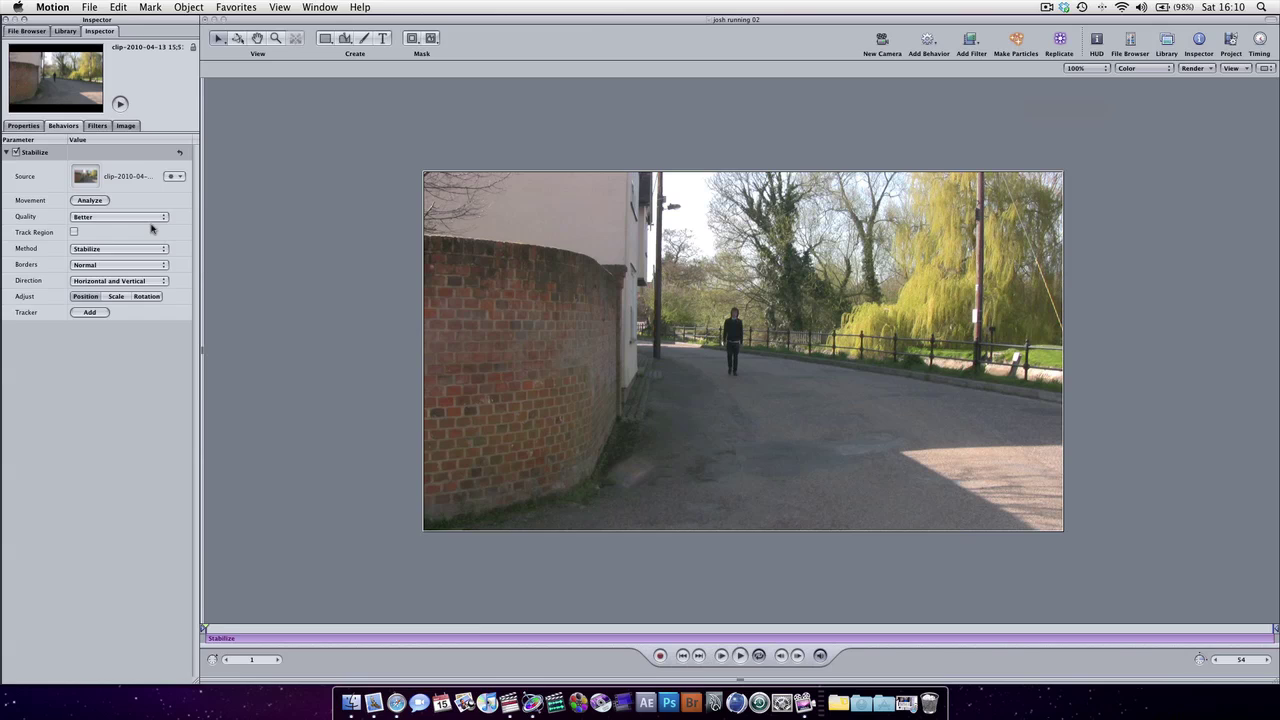
pyautogui.click(148, 297)
pyautogui.click(94, 270)
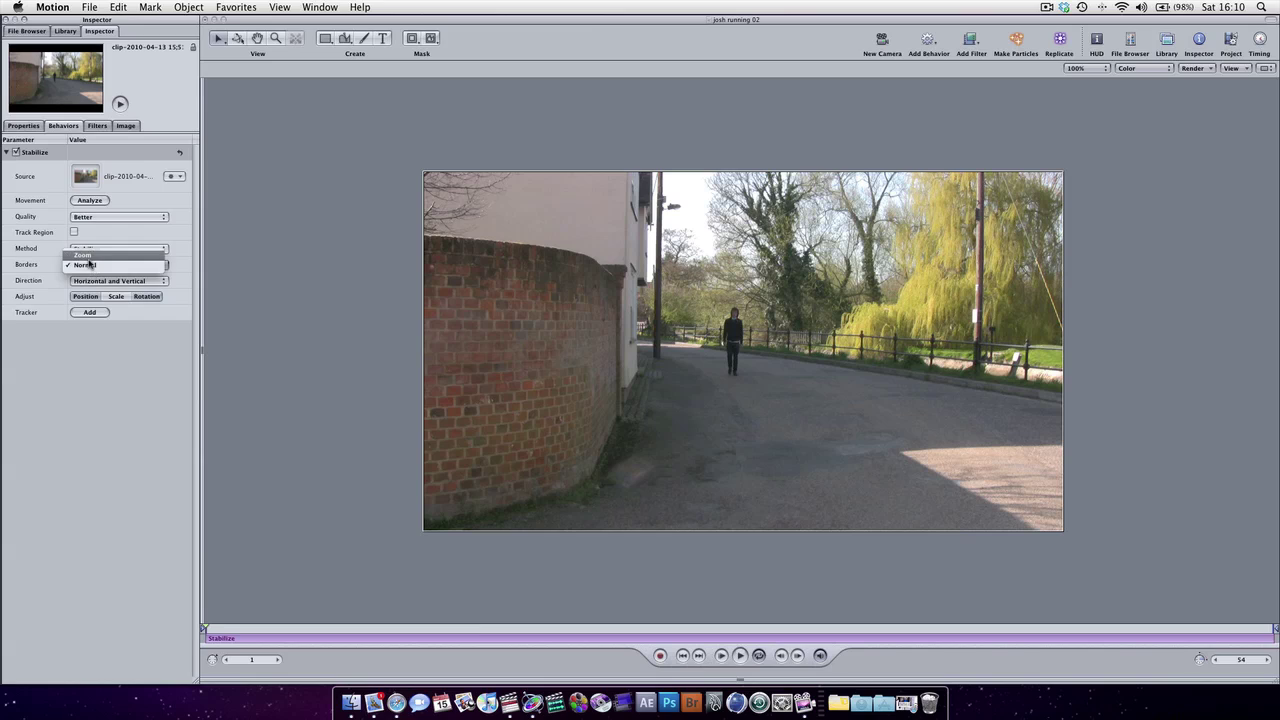
pyautogui.click(88, 257)
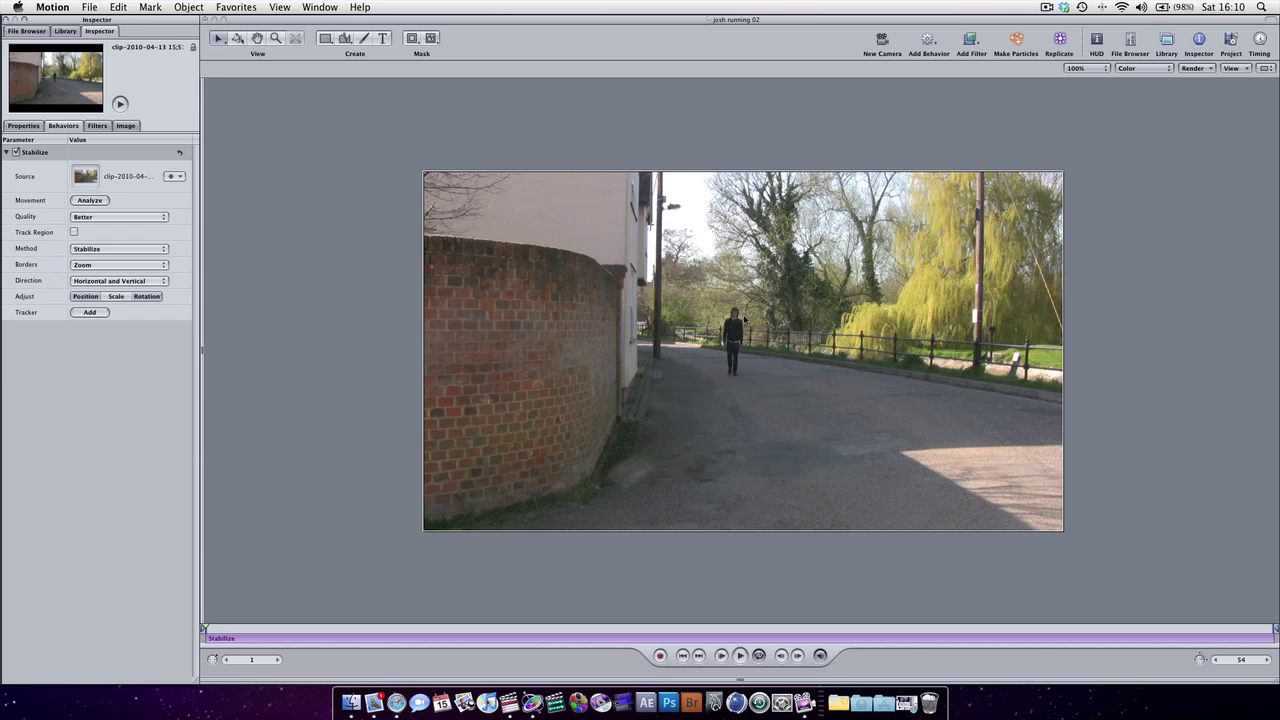
pyautogui.click(116, 224)
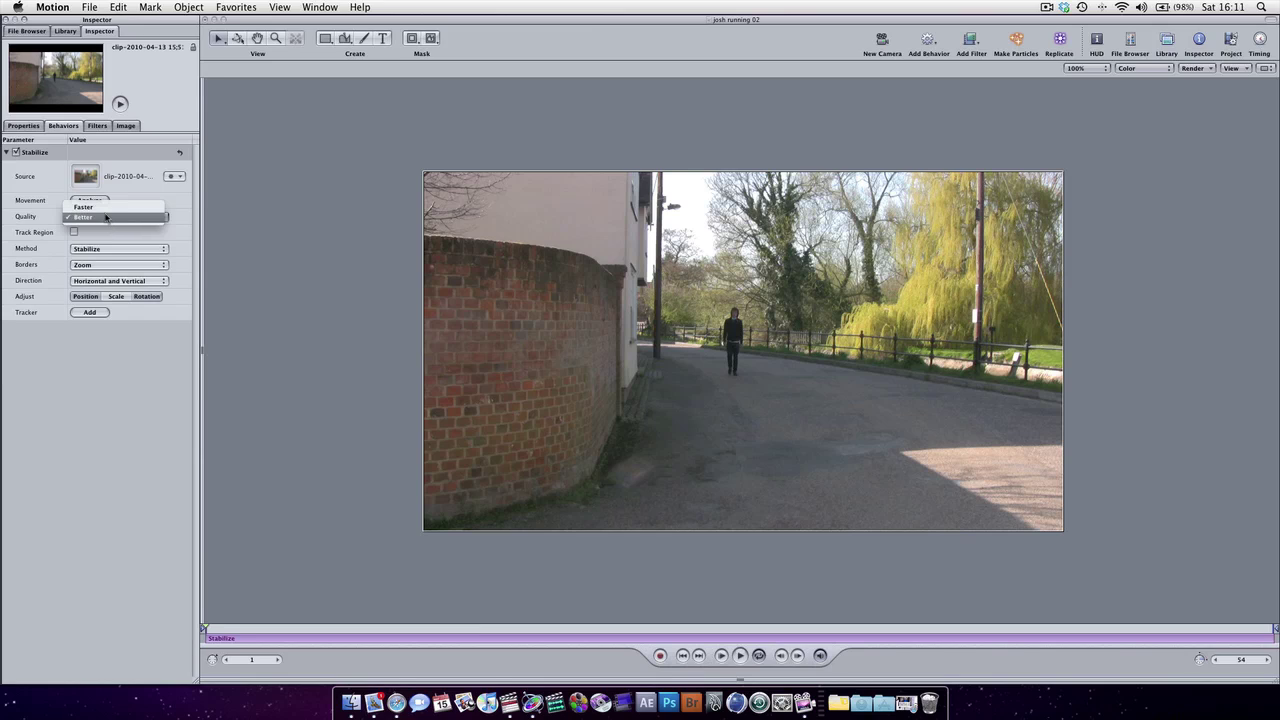
pyautogui.click(106, 207)
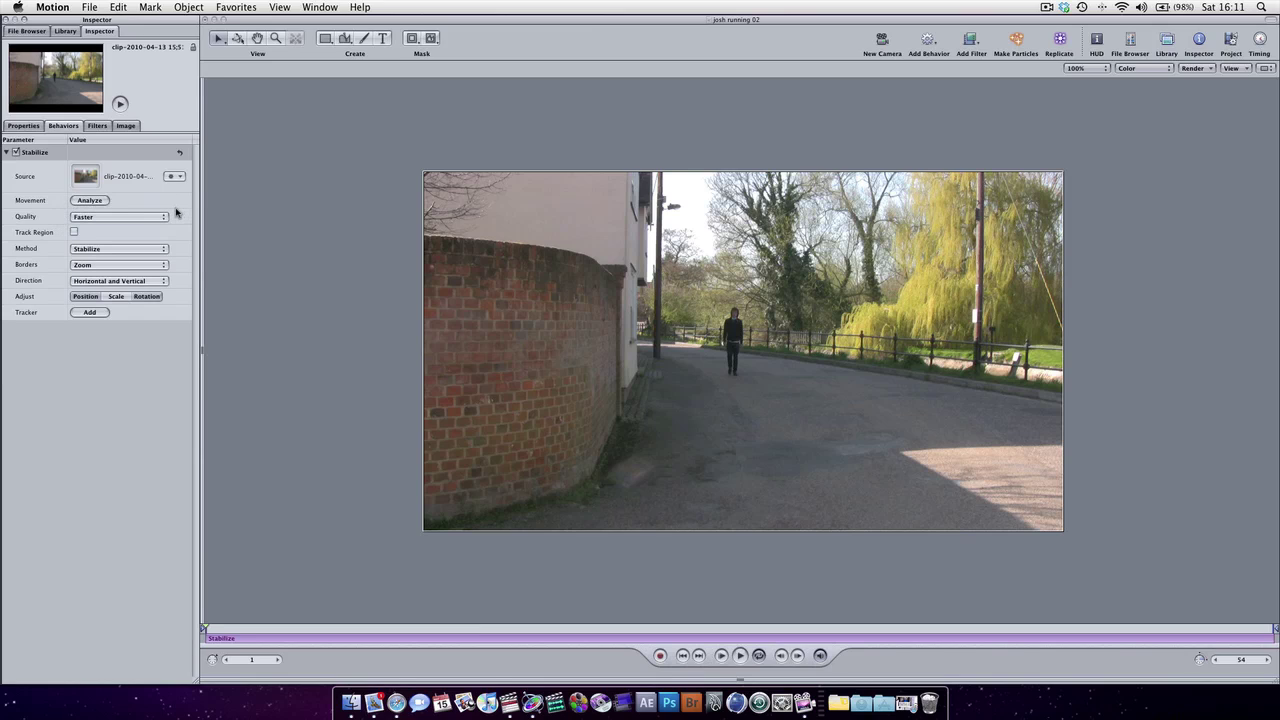
pyautogui.click(90, 200)
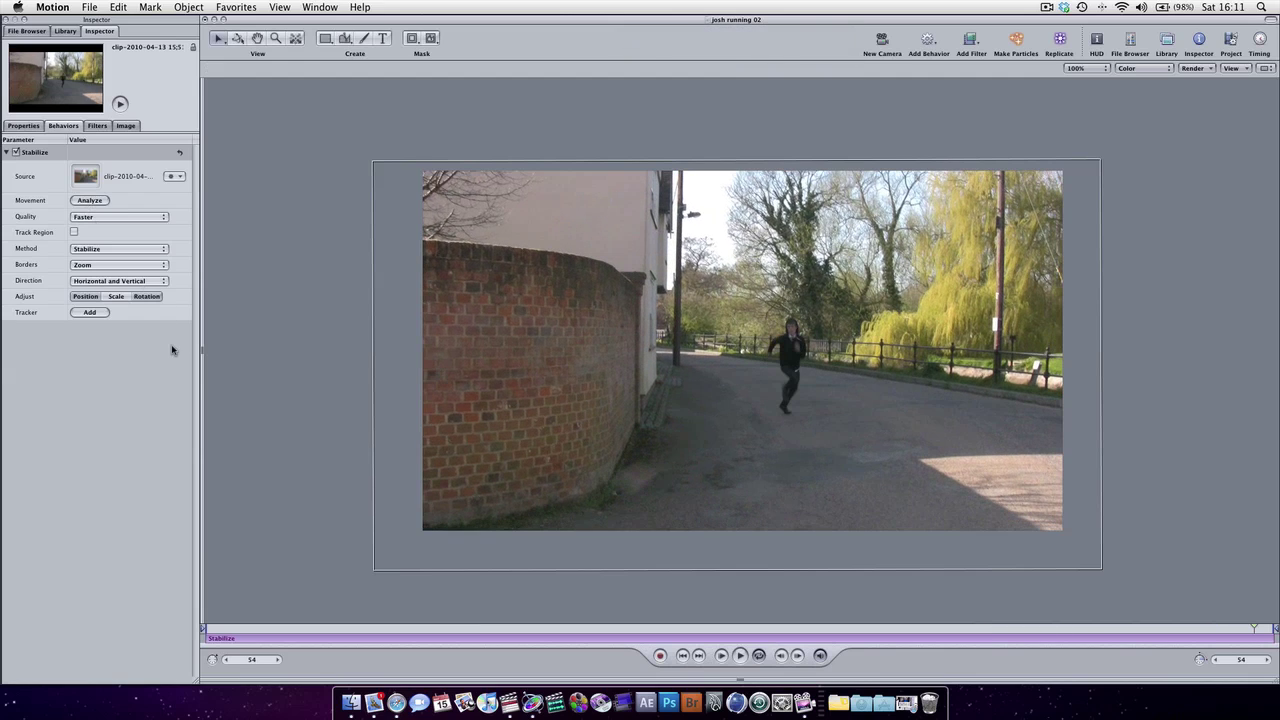
pyautogui.click(739, 655)
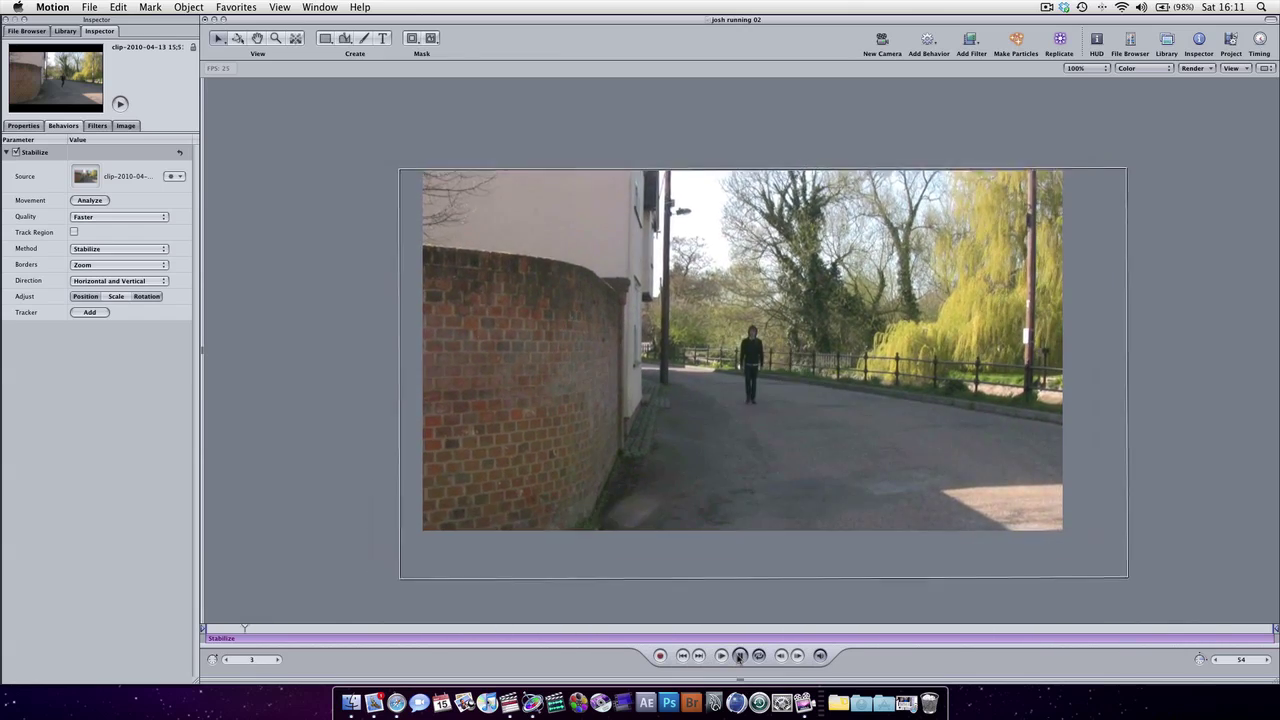
pyautogui.click(739, 656)
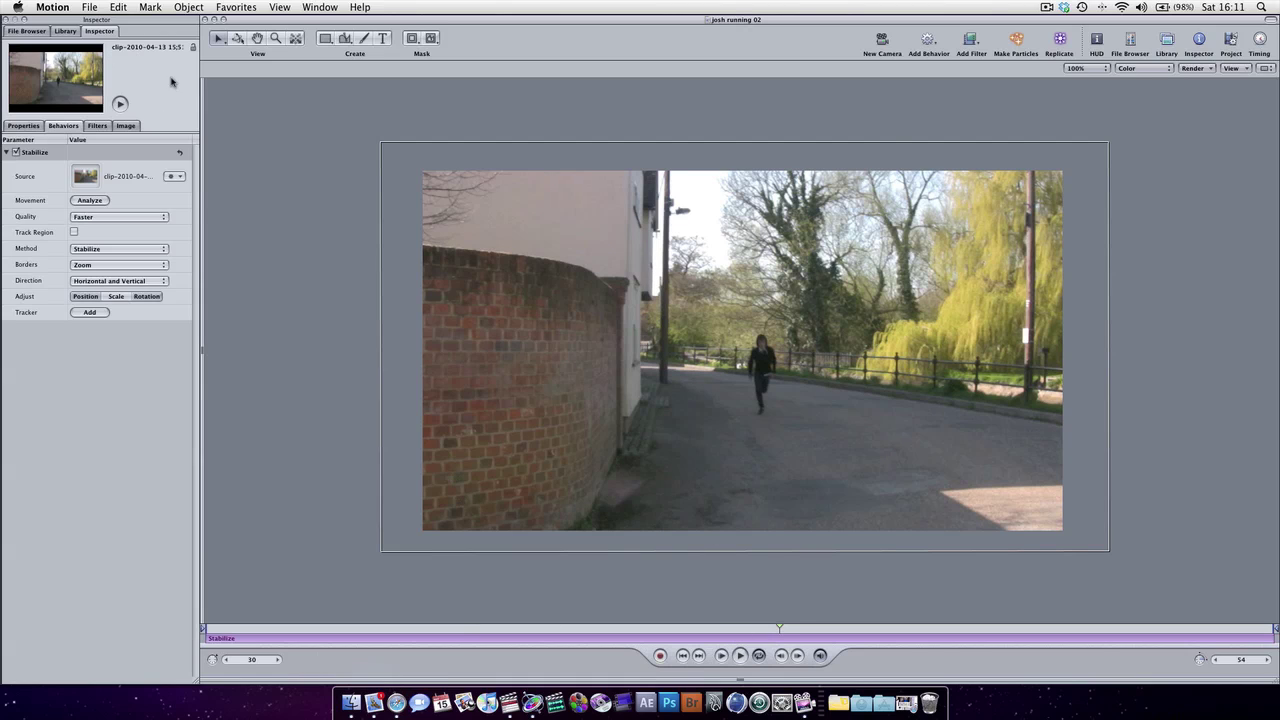
# In Final Cut Pro, render the stabilized clip at the sequence end and play it back
pyautogui.click(510, 701)
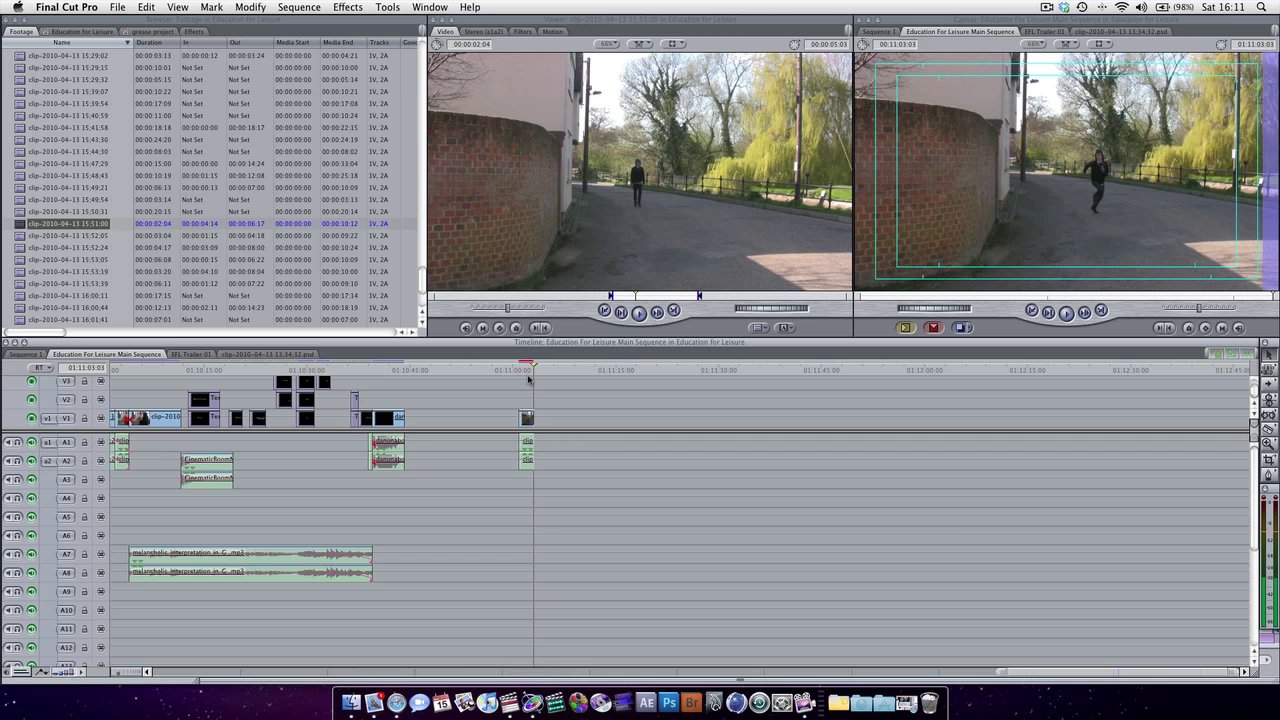
pyautogui.click(526, 370)
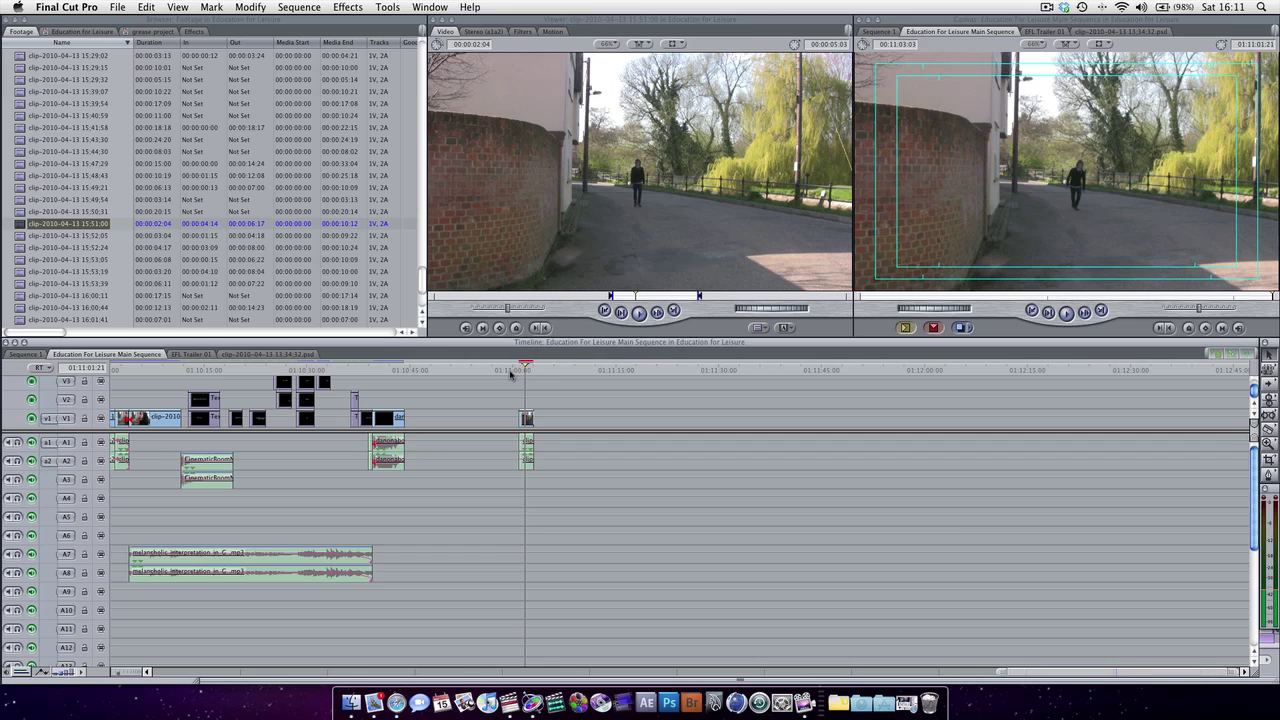
pyautogui.click(527, 418)
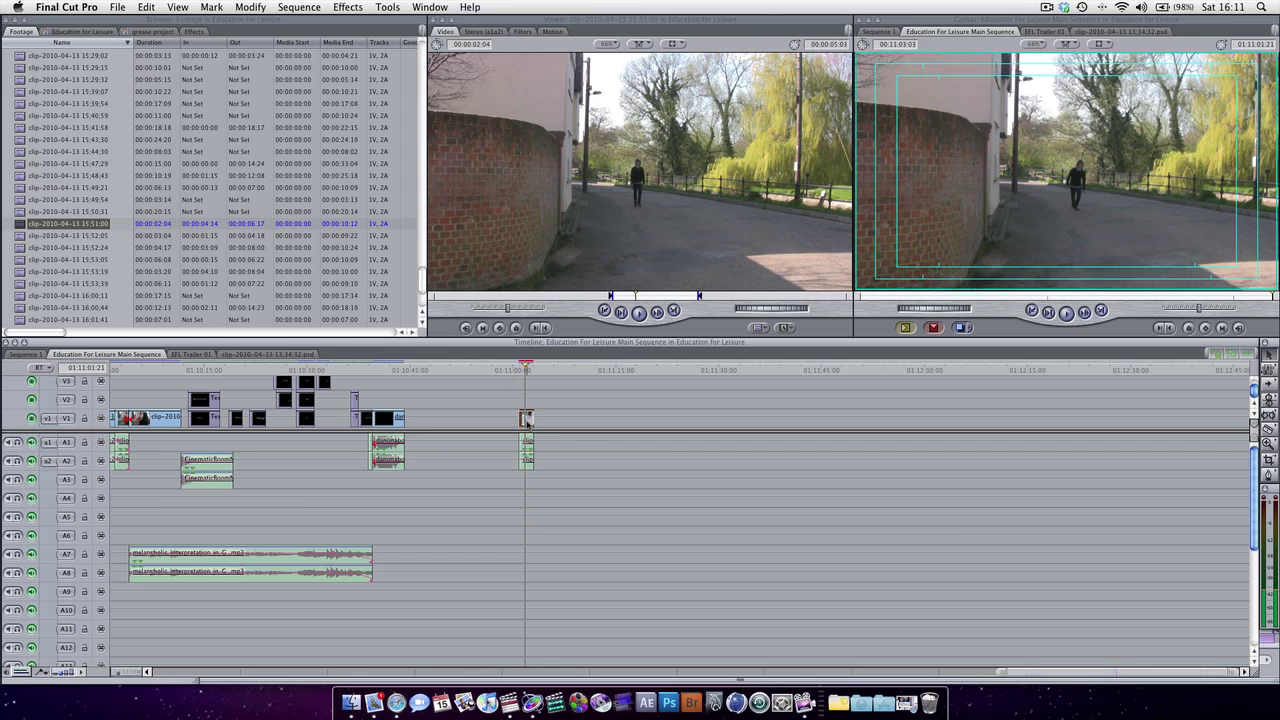
pyautogui.press('super+r')
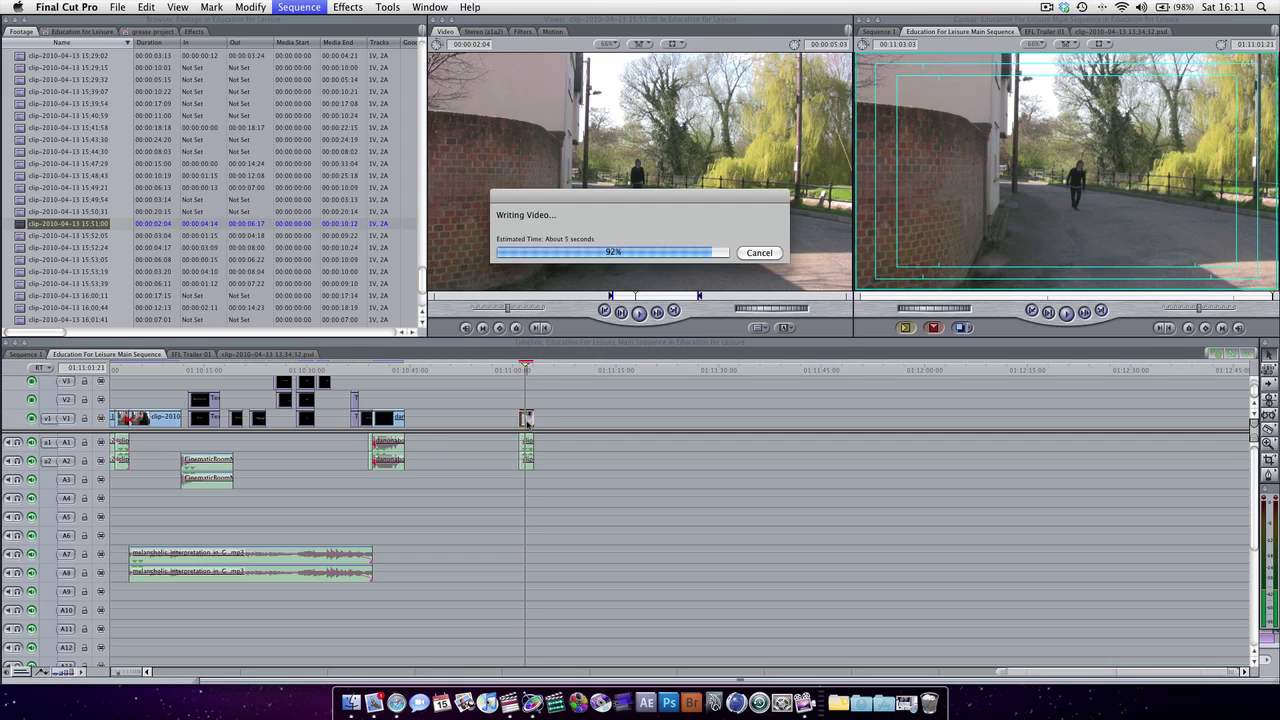
pyautogui.click(520, 371)
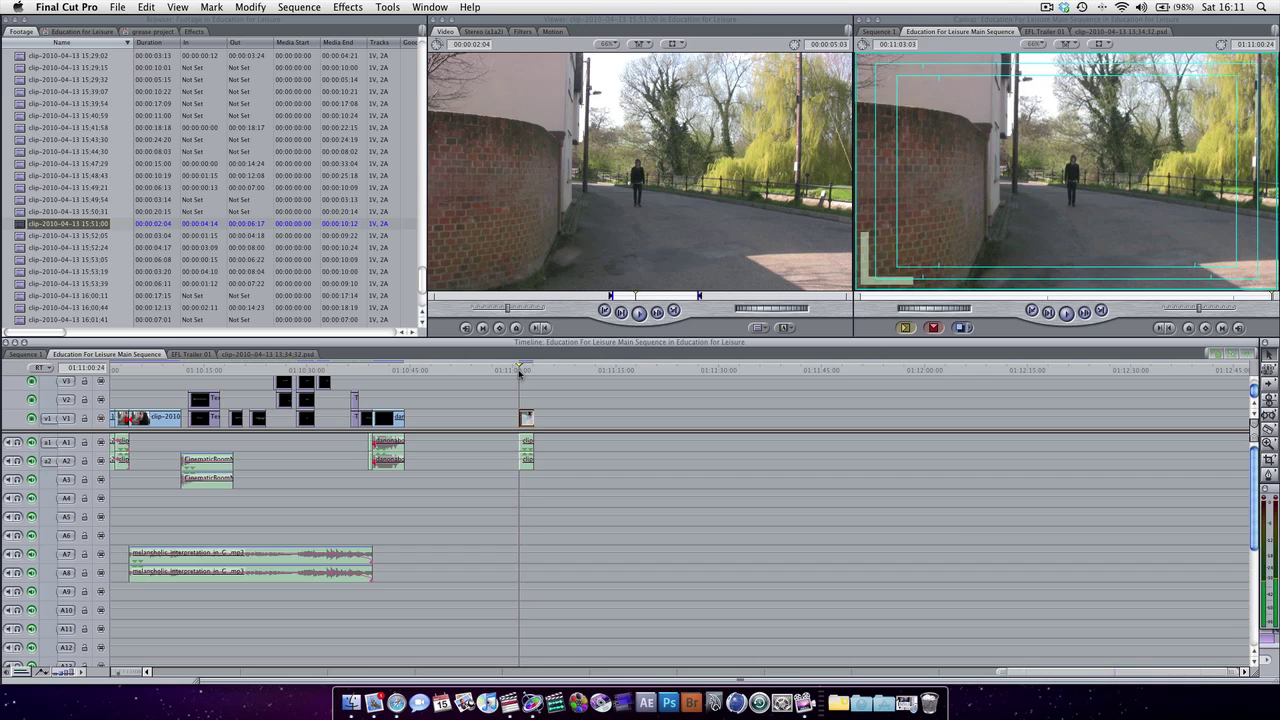
pyautogui.press('space')
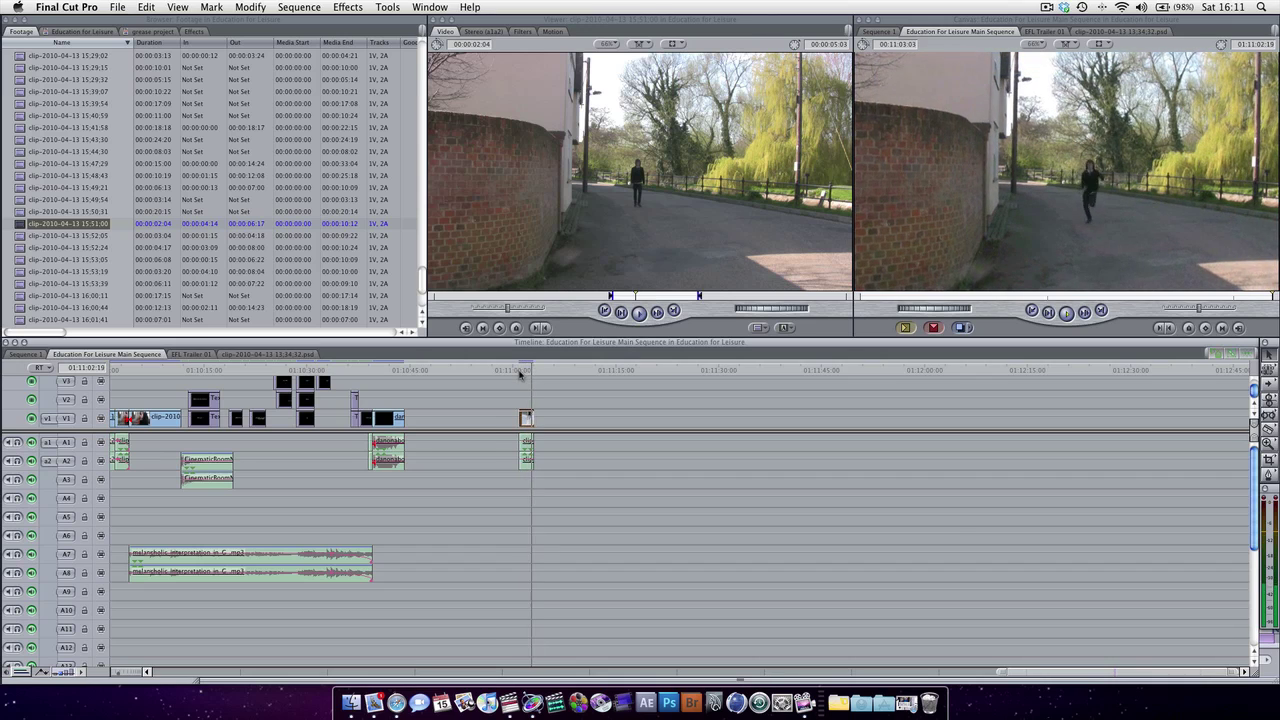
# Zoom the timeline out and scrub back to the original walking clip near 01:07:20
pyautogui.hotkey('shift', 'z')
pyautogui.keyDown('alt'); pyautogui.scroll(5, 449, 417); pyautogui.keyUp('alt')
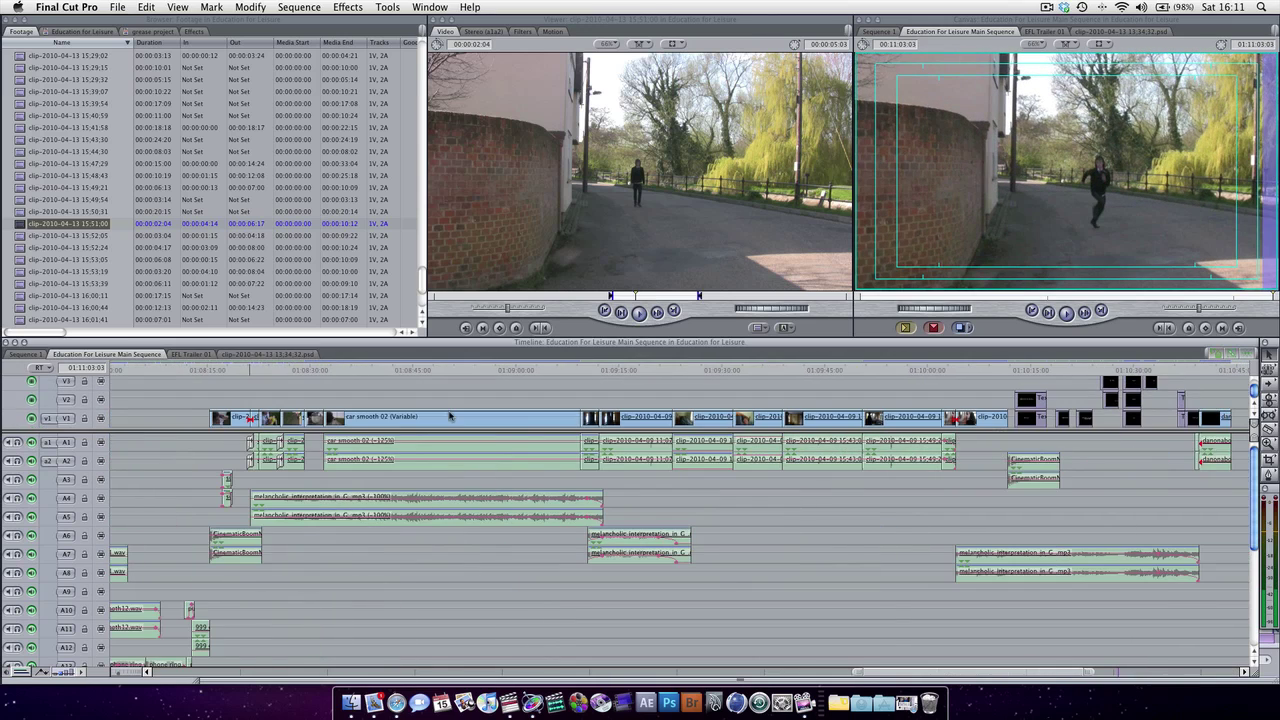
pyautogui.click(247, 381)
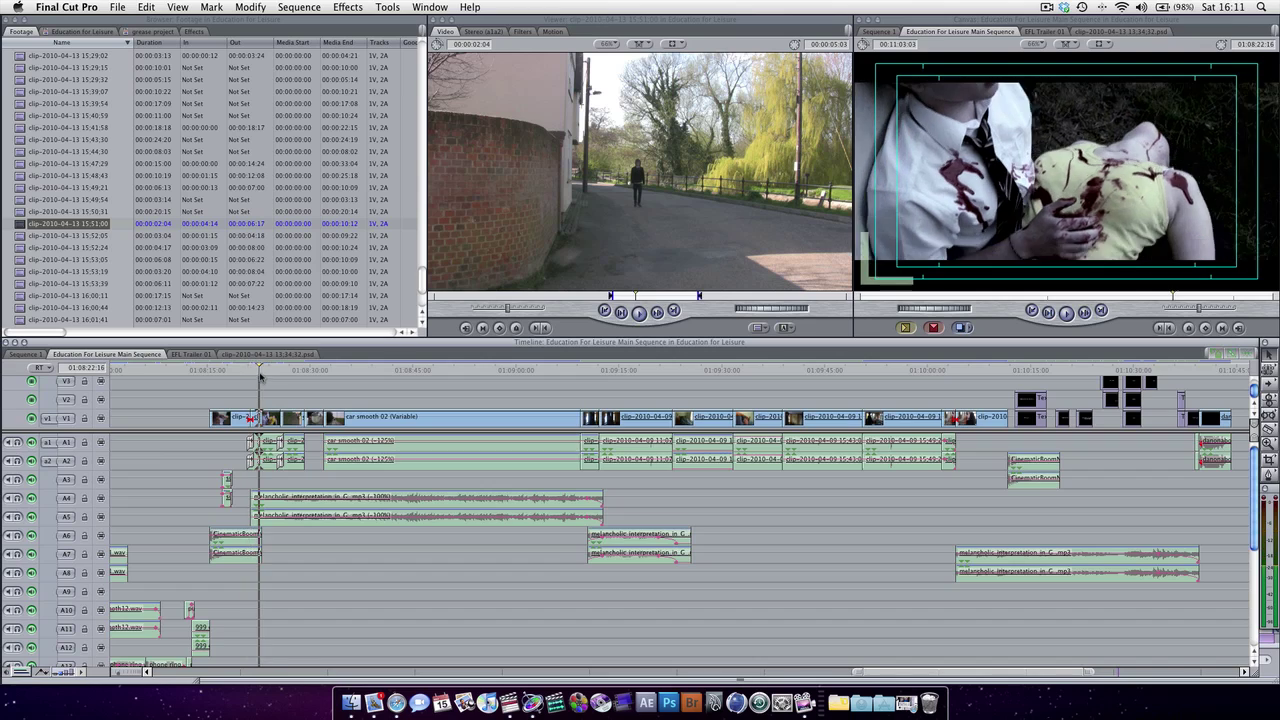
pyautogui.press('Up')
pyautogui.press('Up')
pyautogui.press('Up')
pyautogui.moveTo(250, 380); pyautogui.dragTo(290, 385)
pyautogui.press('j')
pyautogui.press('j')
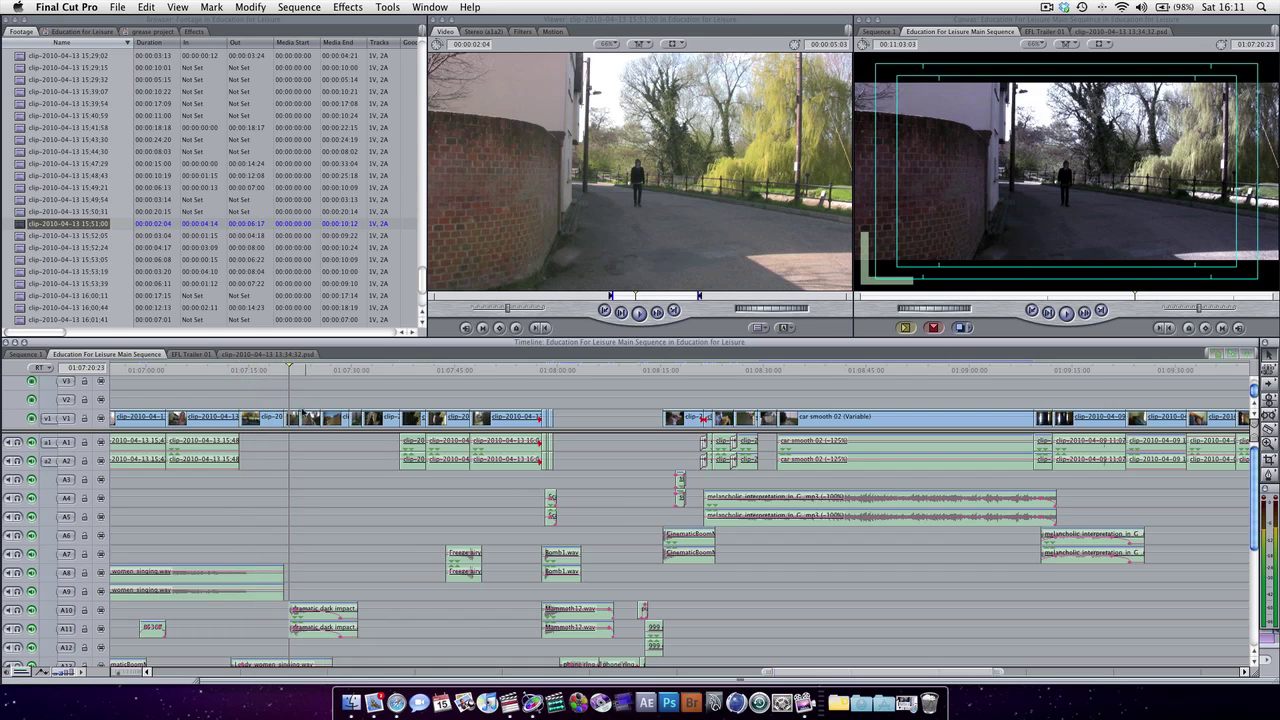
pyautogui.rightClick(291, 417)
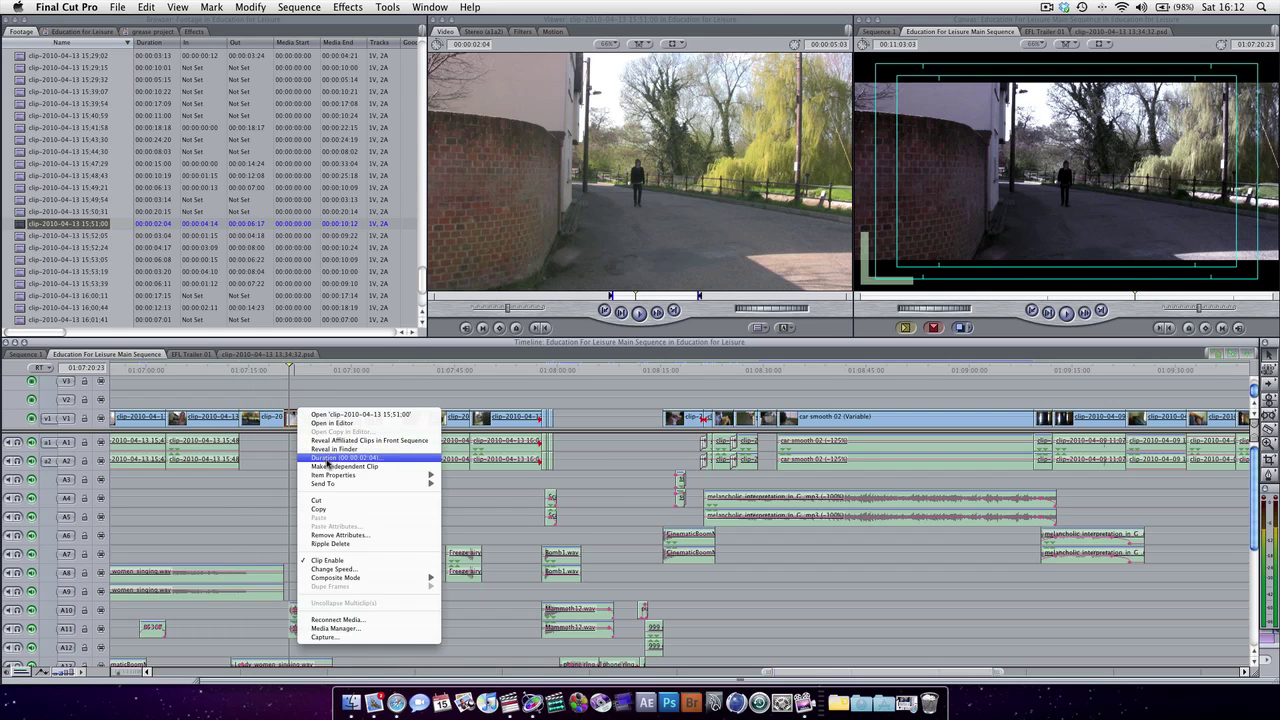
# Send the earlier walking clip to a Motion project saved as 'josh running 01'
pyautogui.moveTo(341, 485)
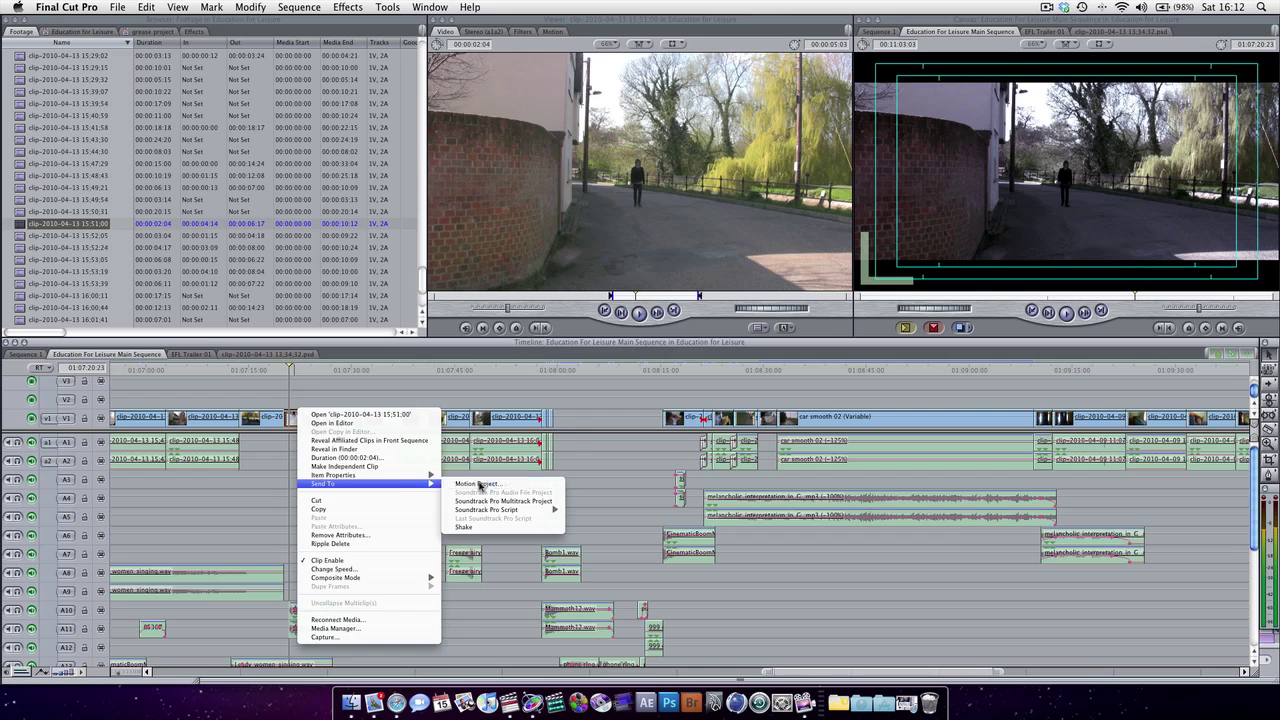
pyautogui.click(478, 485)
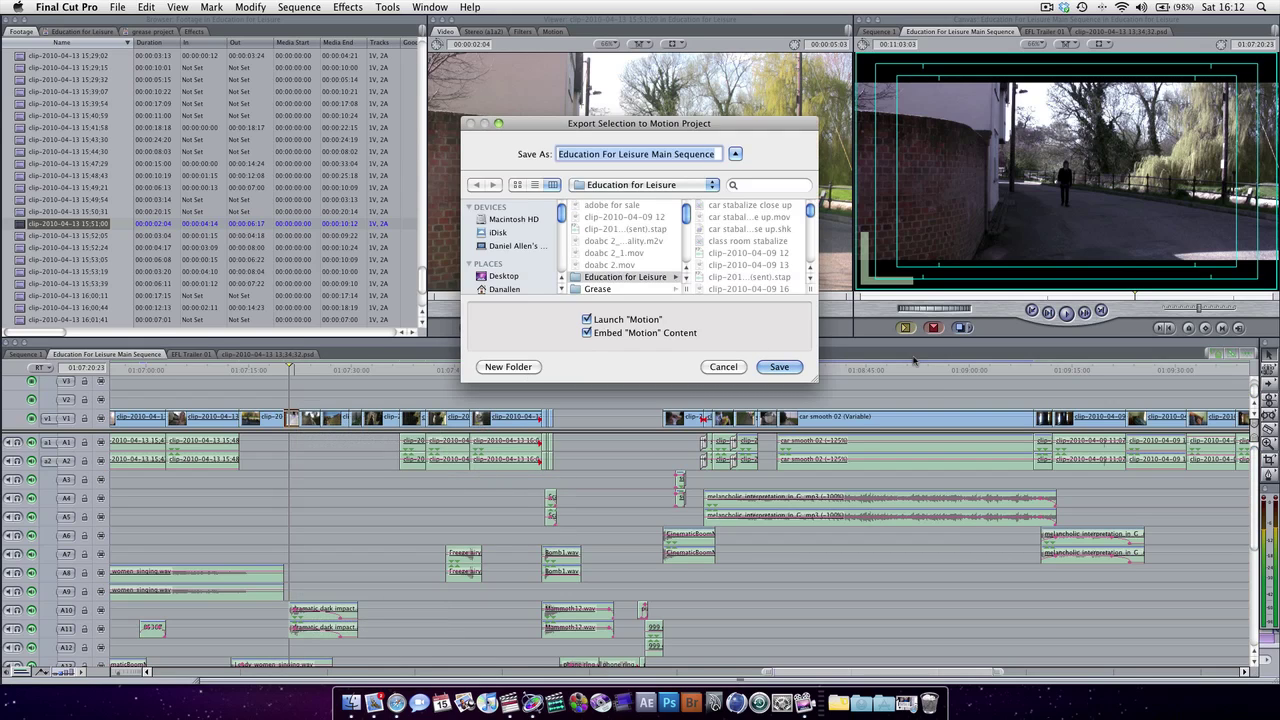
pyautogui.write('josh runn')
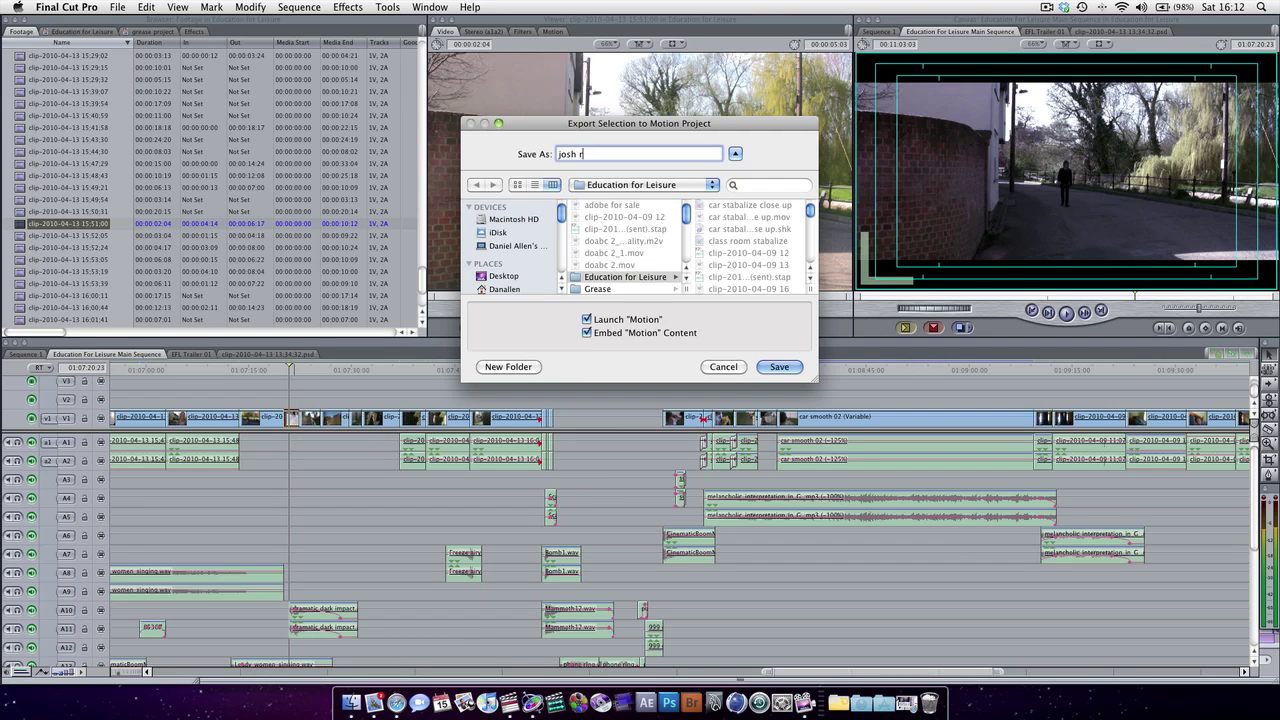
pyautogui.write('ing 01')
pyautogui.press('Return')
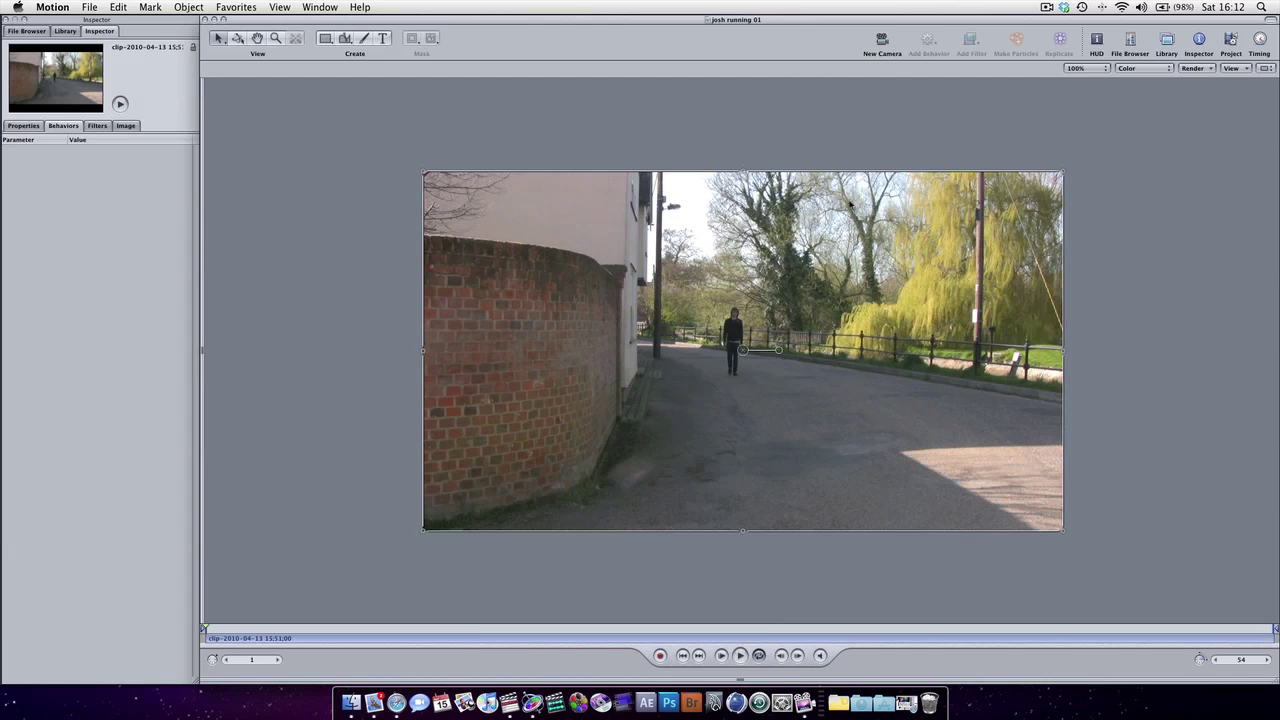
# Select the clip in 'josh running 01' and add Motion Tracking > Stabilize to it
pyautogui.press('super+a')
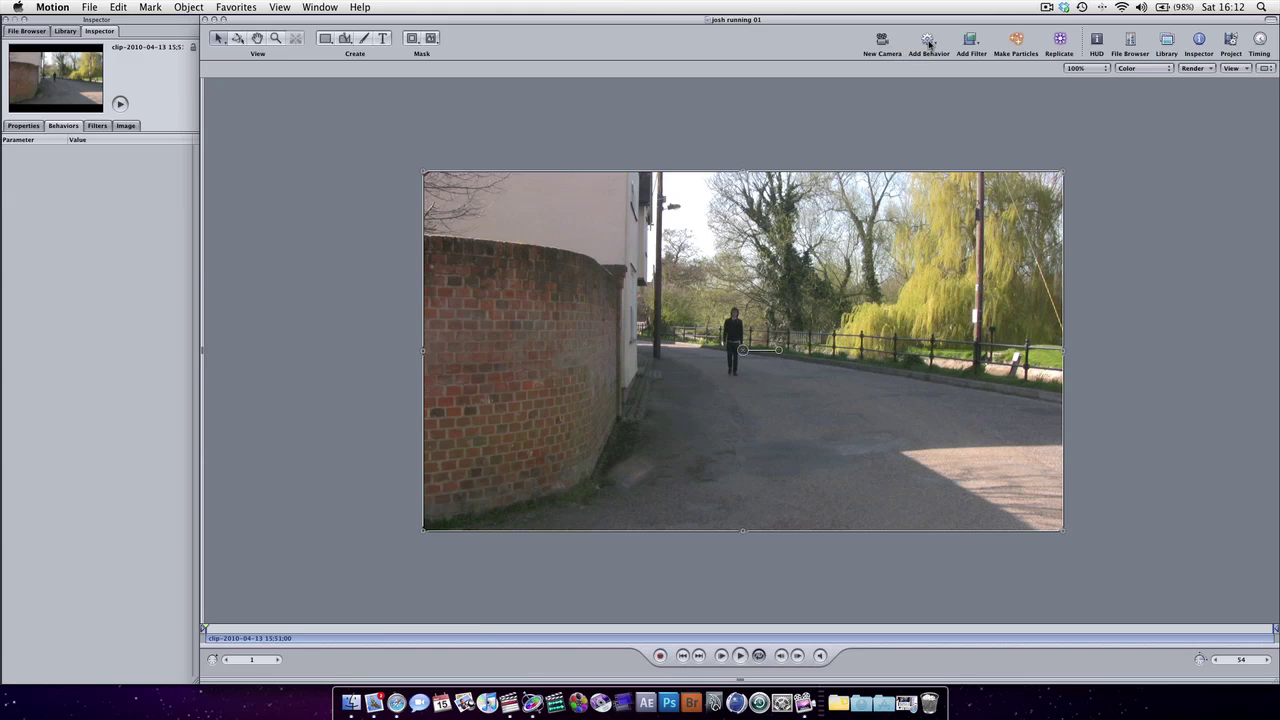
pyautogui.click(928, 42)
pyautogui.moveTo(963, 87)
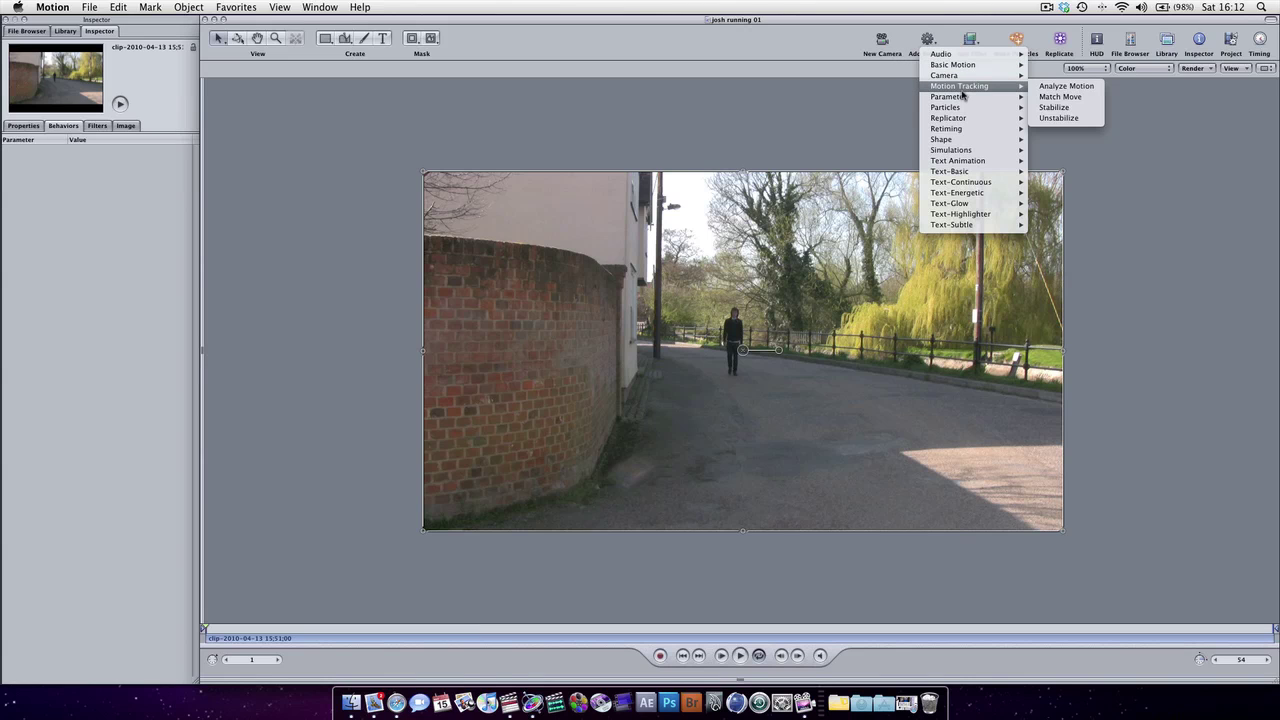
pyautogui.click(1055, 107)
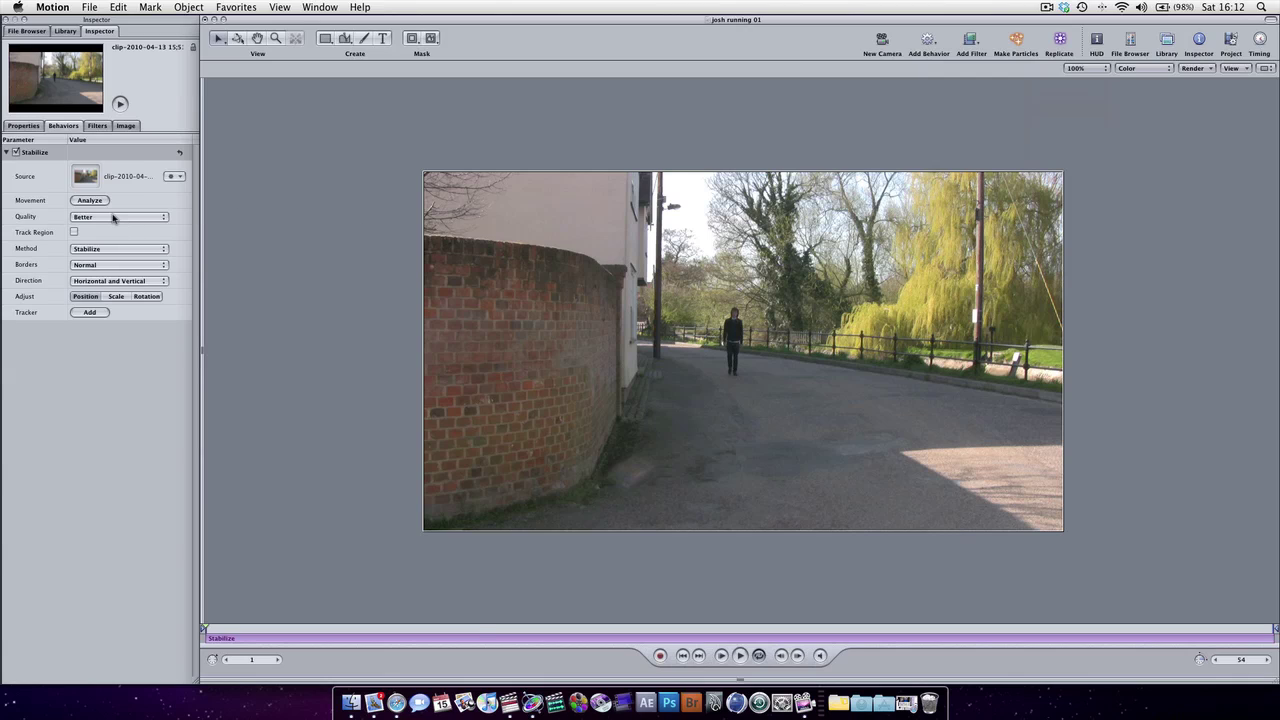
# Set the Stabilize method to Smooth and analyze all 54 frames at Better quality
pyautogui.click(95, 250)
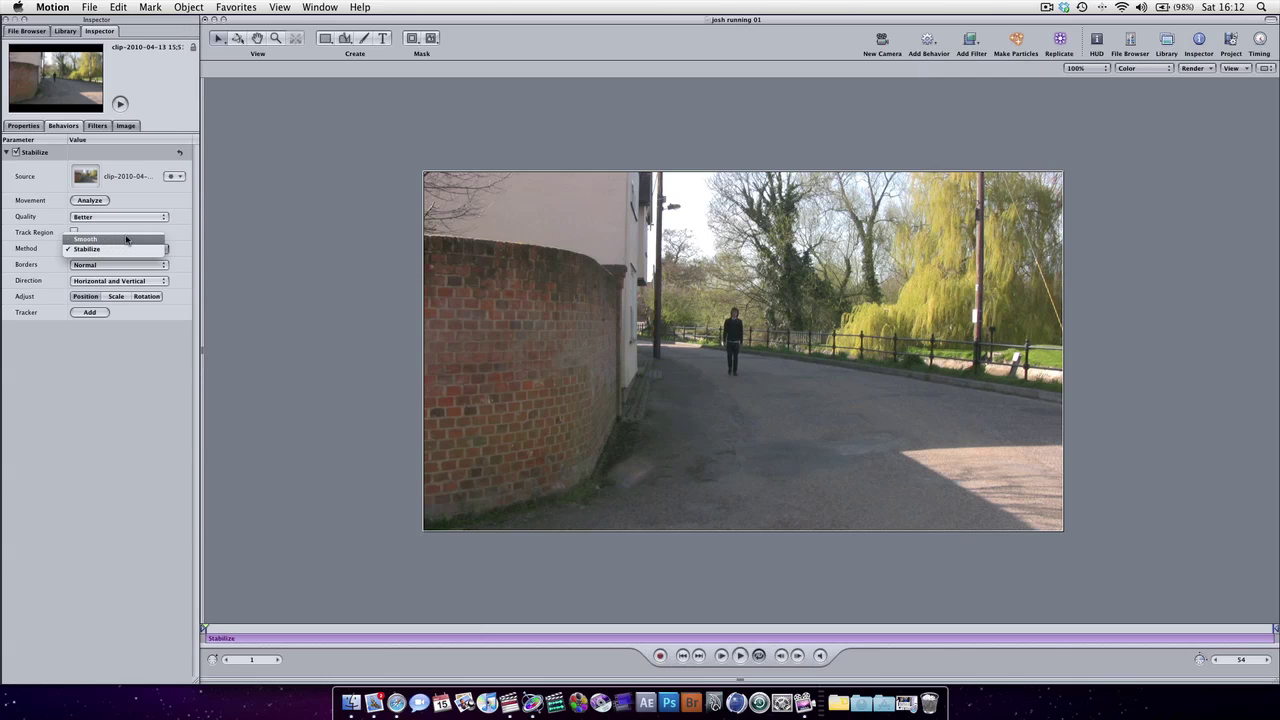
pyautogui.click(127, 240)
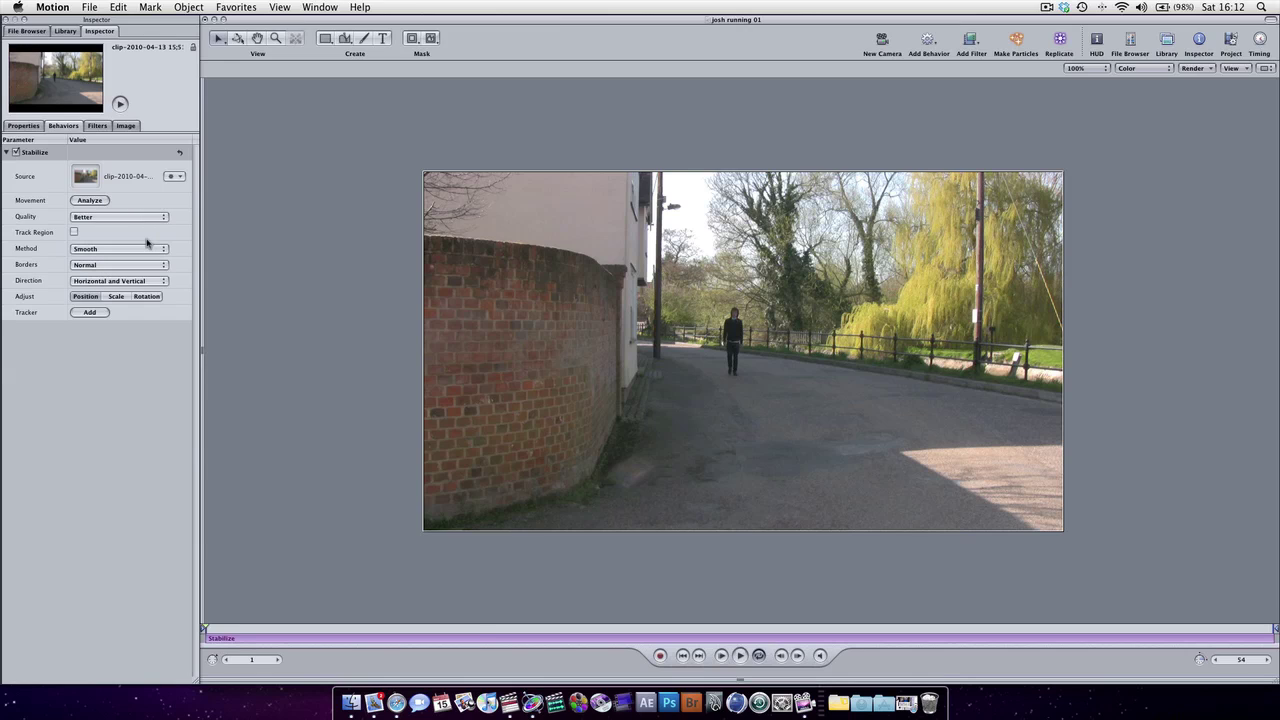
pyautogui.click(147, 296)
pyautogui.click(90, 200)
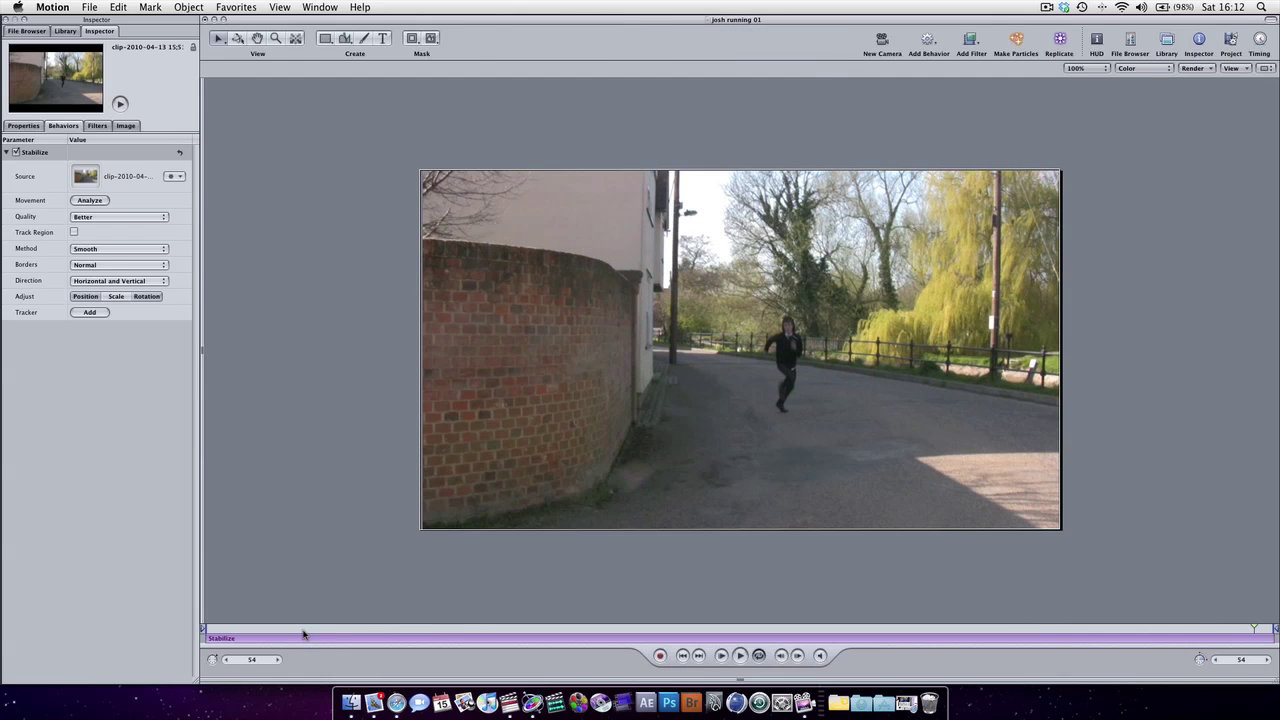
# Scrub through the stabilized clip, setting Borders to Zoom to hide the black edges
pyautogui.moveTo(303, 634); pyautogui.dragTo(759, 626)
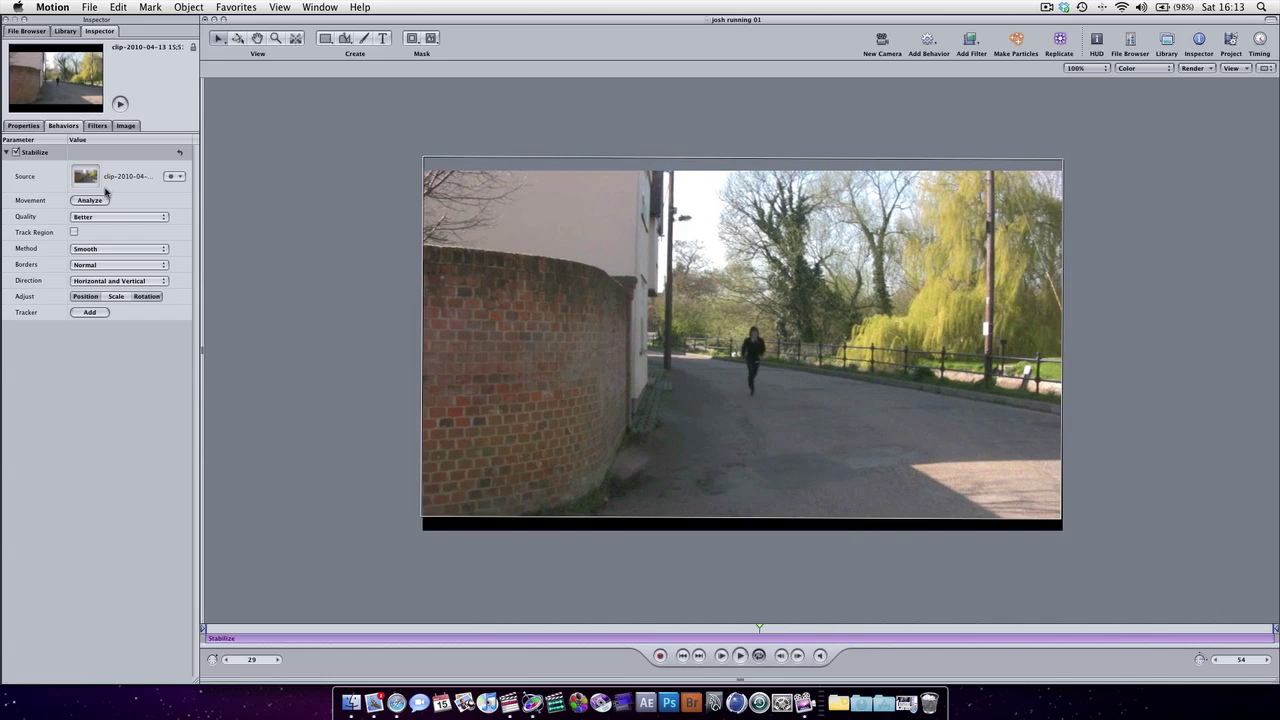
pyautogui.click(90, 262)
pyautogui.click(94, 259)
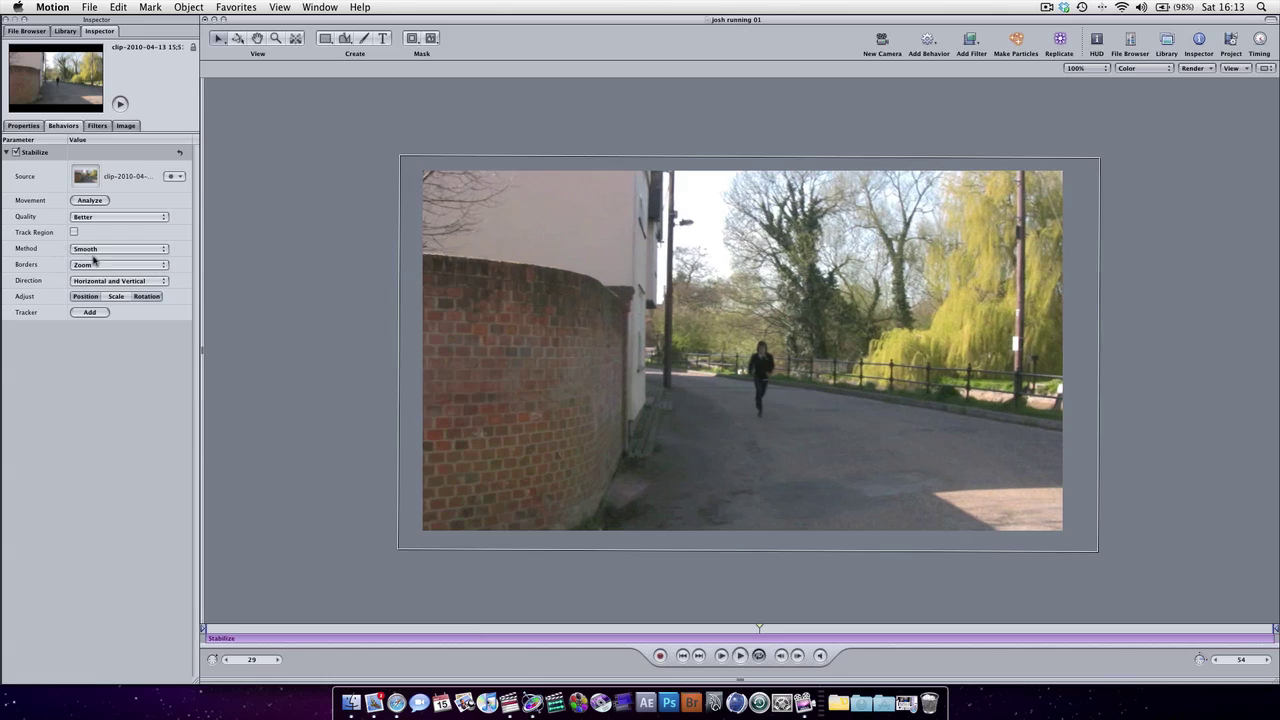
pyautogui.moveTo(233, 631); pyautogui.dragTo(284, 605)
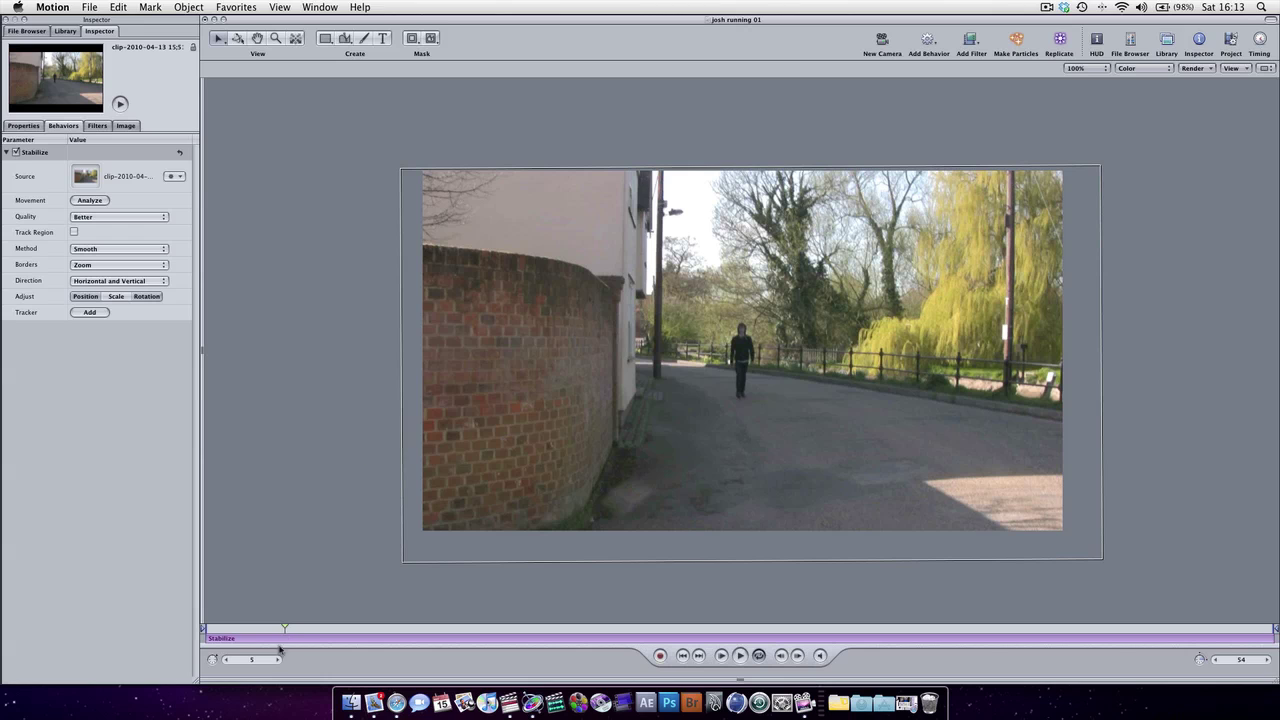
pyautogui.moveTo(280, 650); pyautogui.dragTo(838, 590)
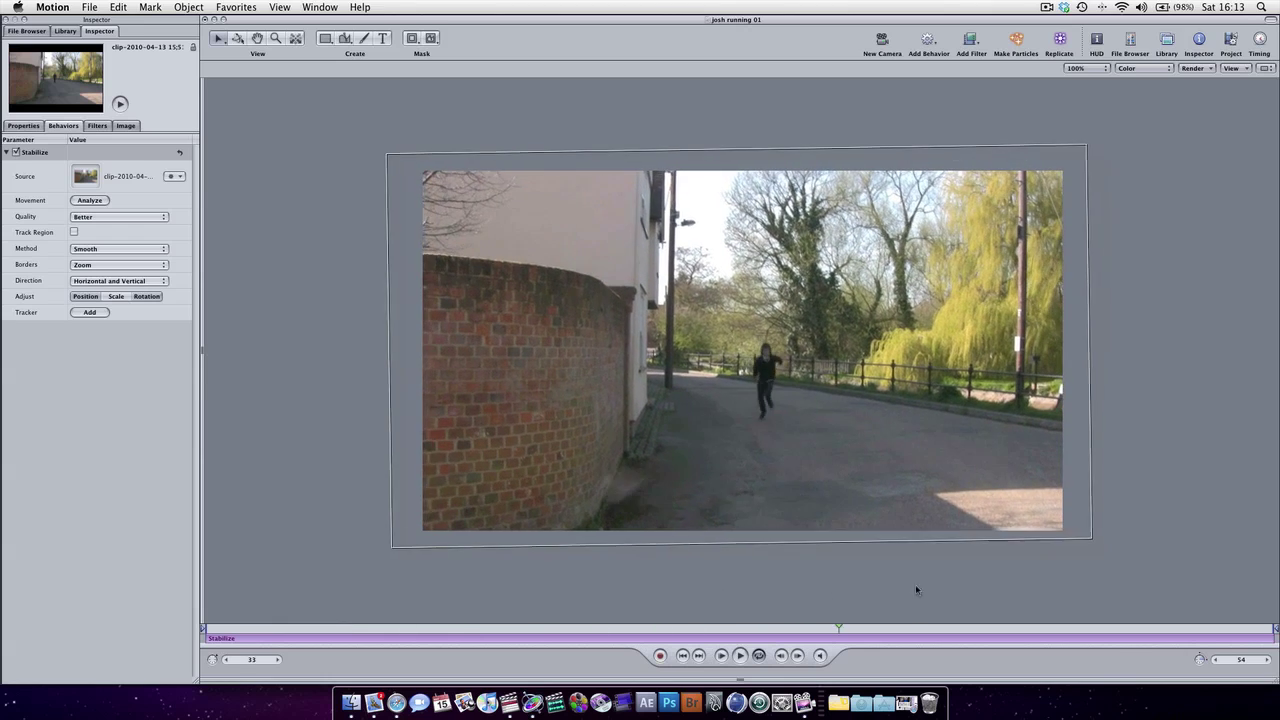
pyautogui.moveTo(915, 590); pyautogui.dragTo(1096, 628)
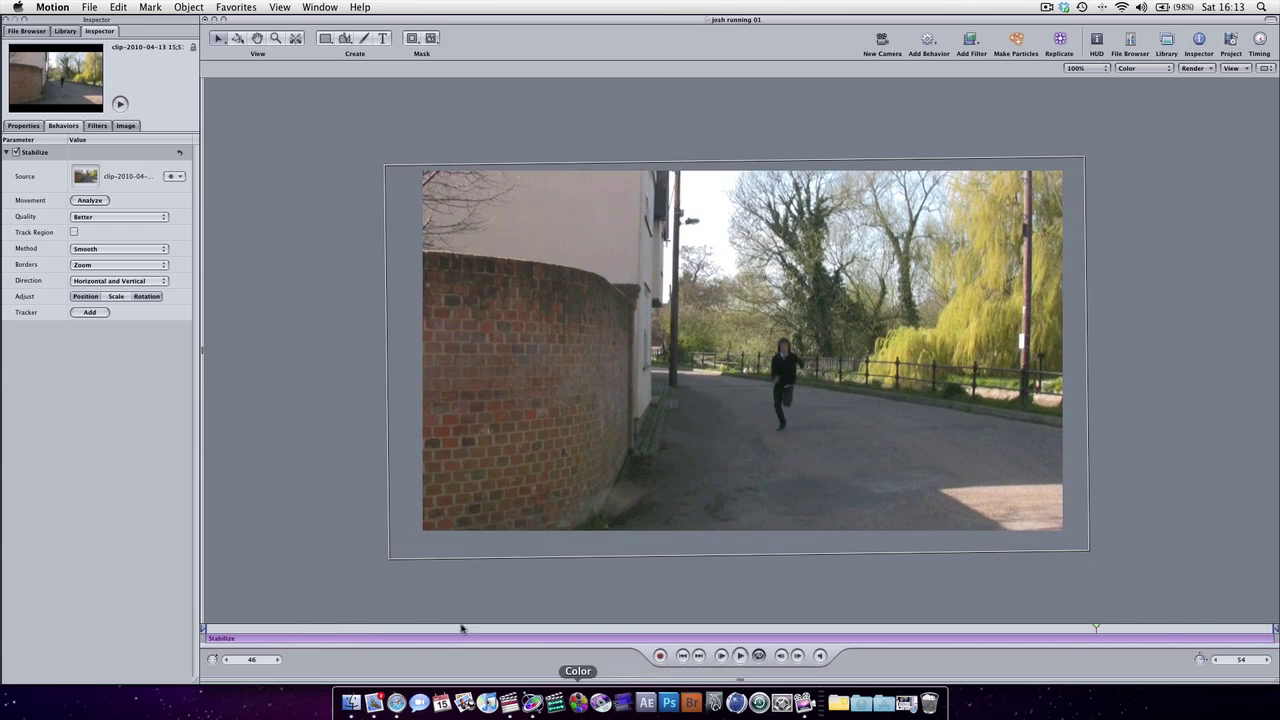
# Back in Final Cut Pro, review the woman shot's colour wheels and filters, then open josh running 01
pyautogui.click(509, 703)
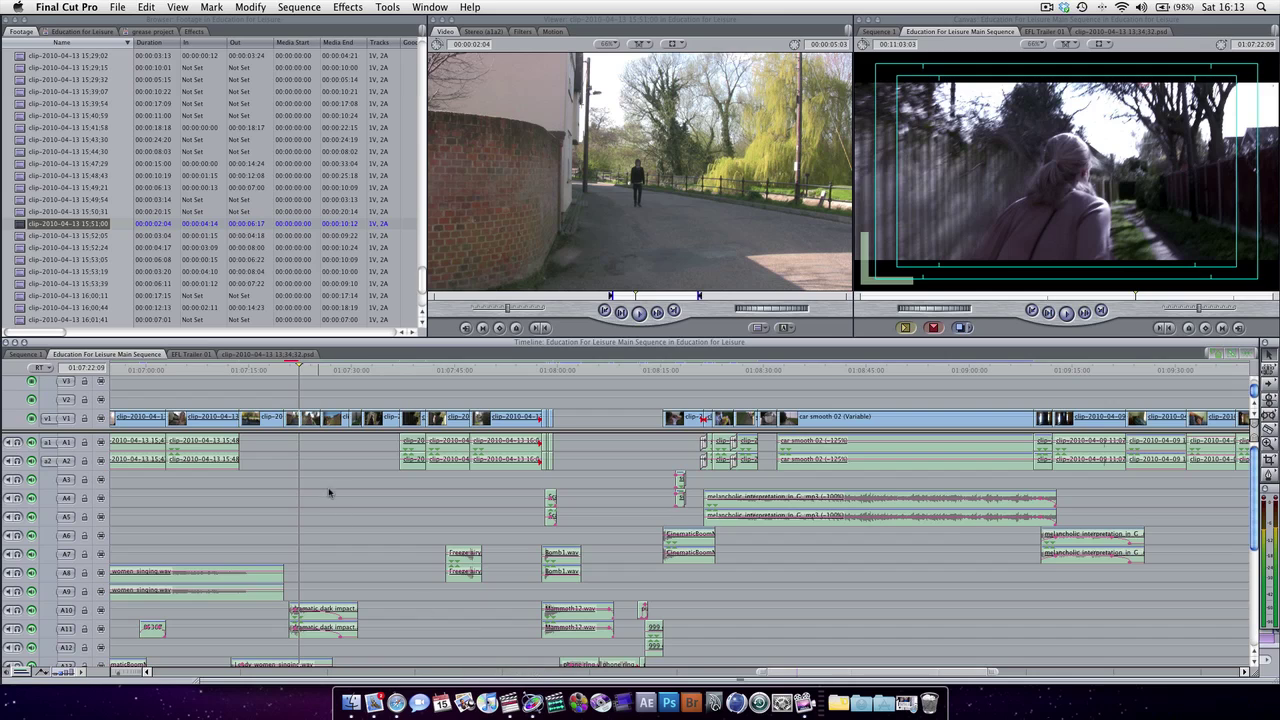
pyautogui.moveTo(296, 376); pyautogui.dragTo(289, 372)
pyautogui.doubleClick(306, 420)
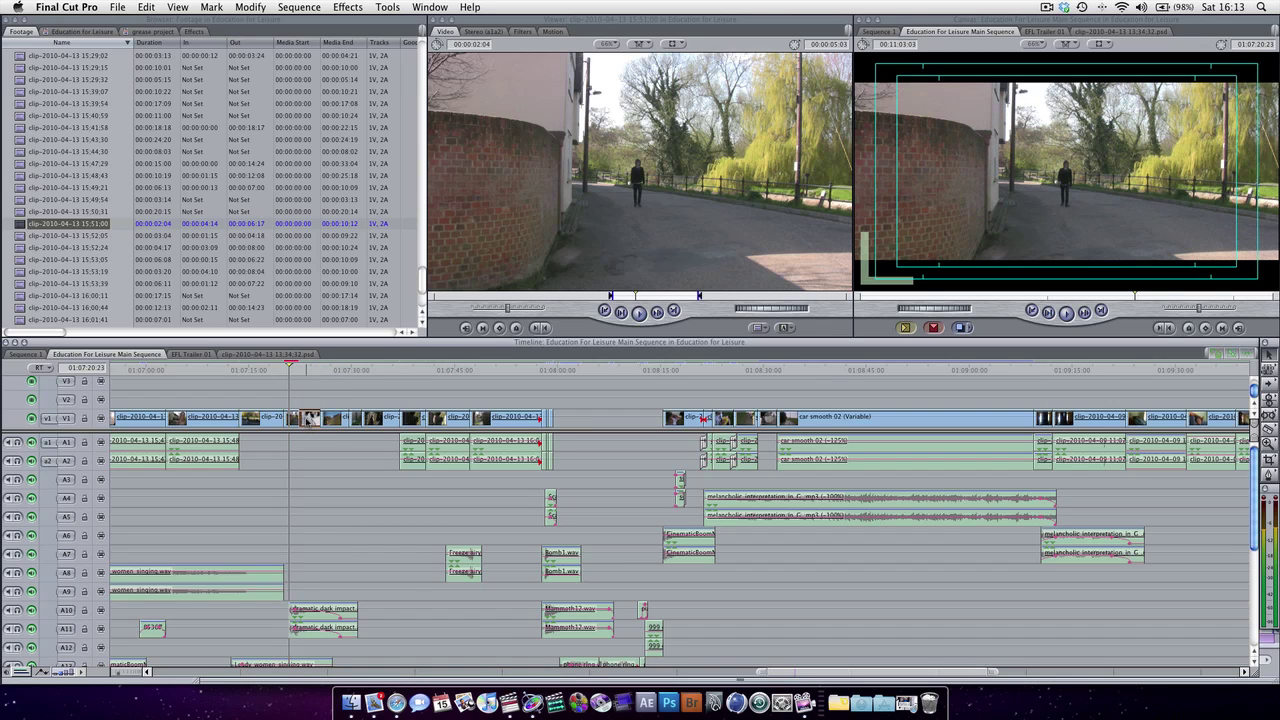
pyautogui.click(507, 33)
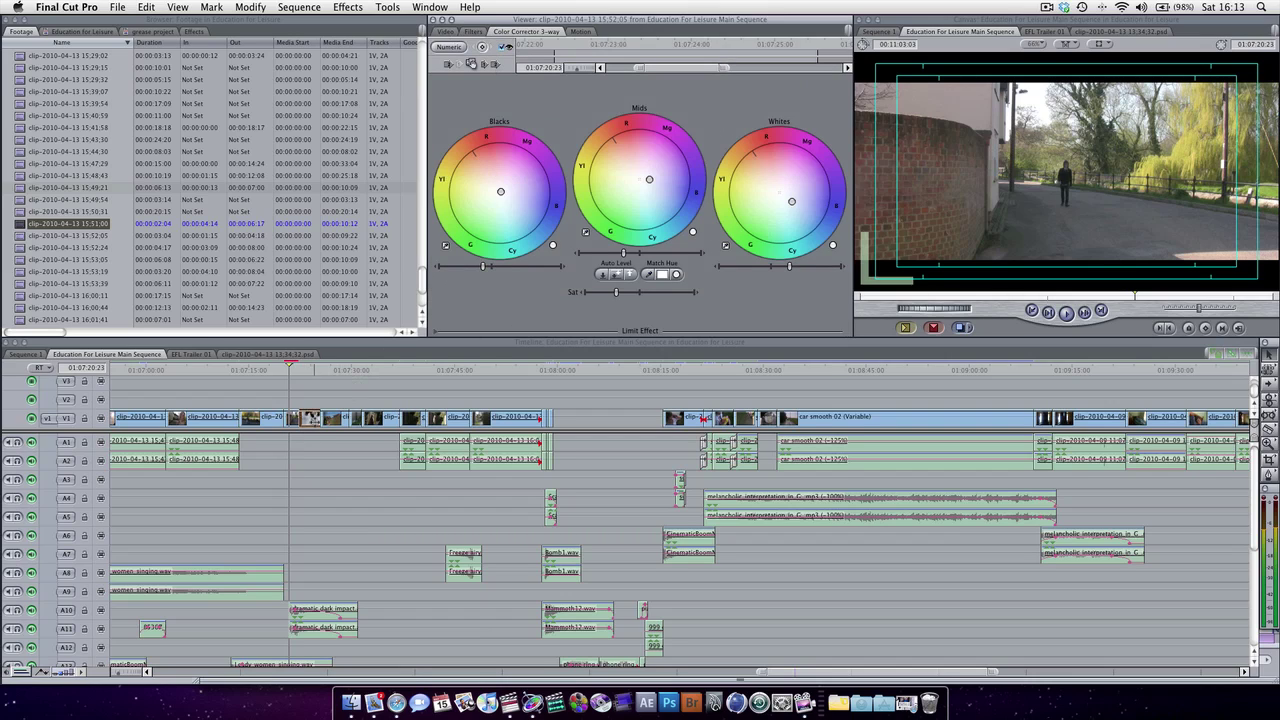
pyautogui.click(470, 32)
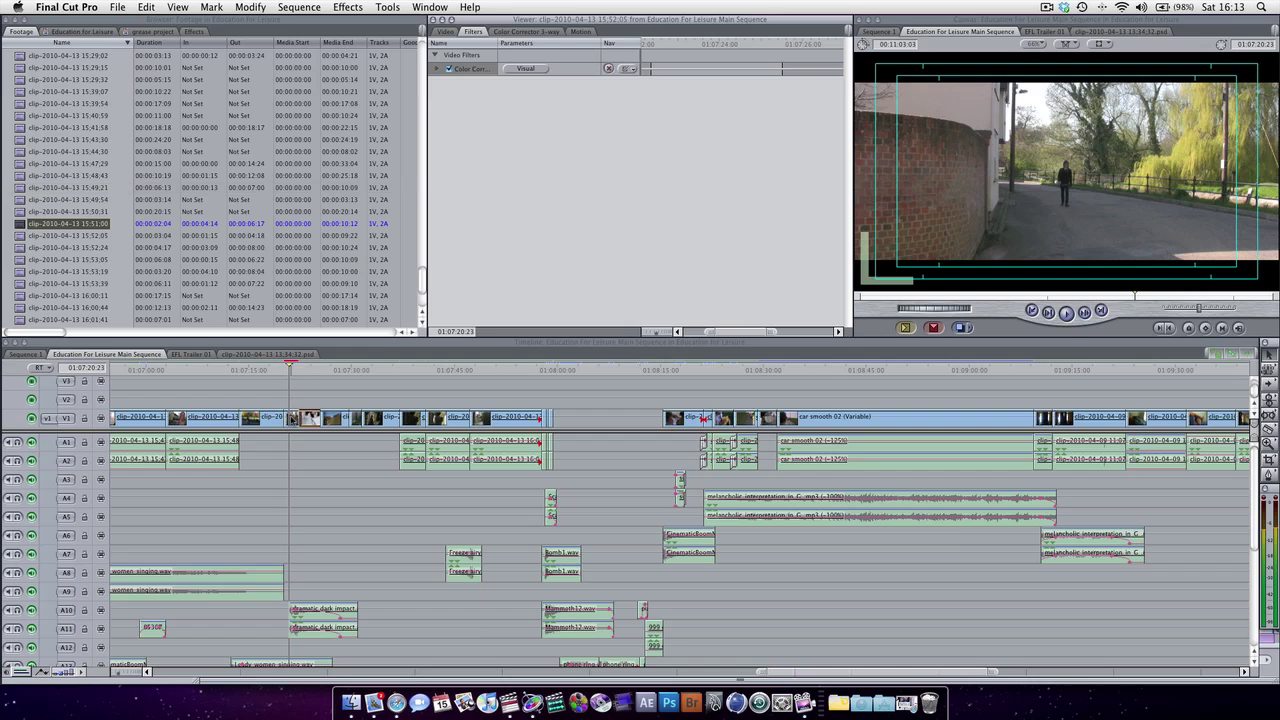
pyautogui.click(292, 418)
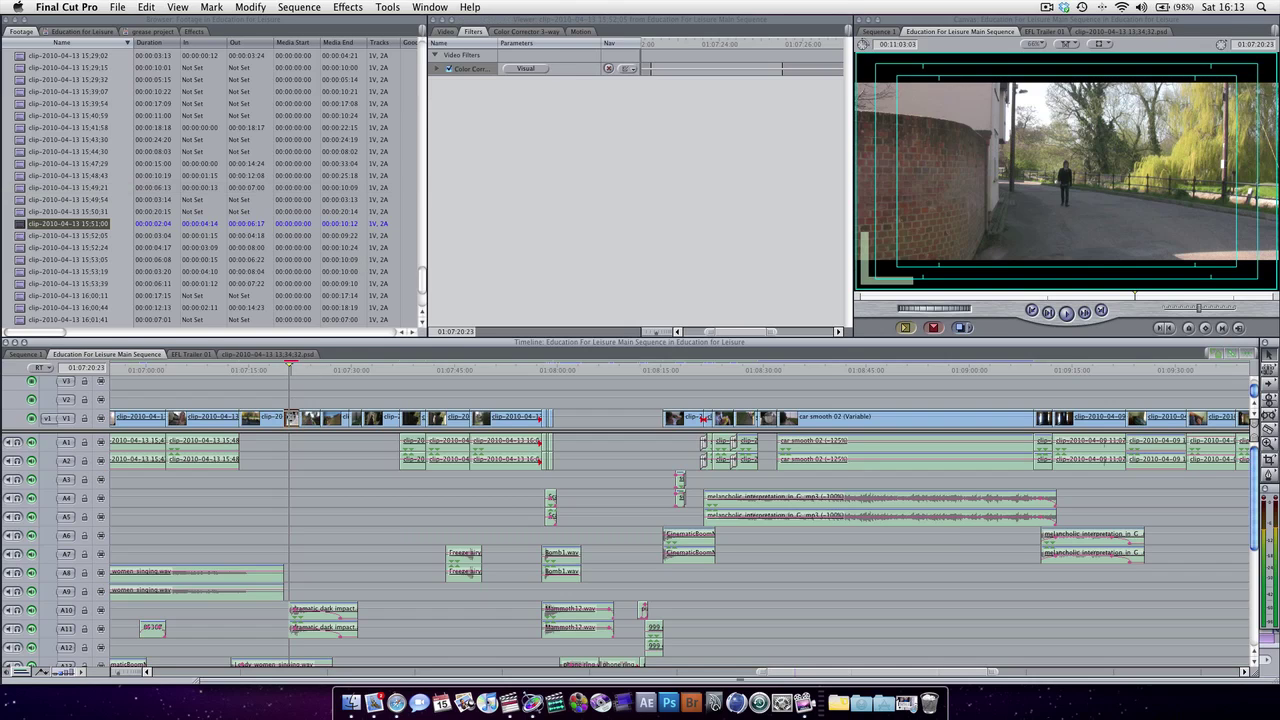
pyautogui.doubleClick(292, 418)
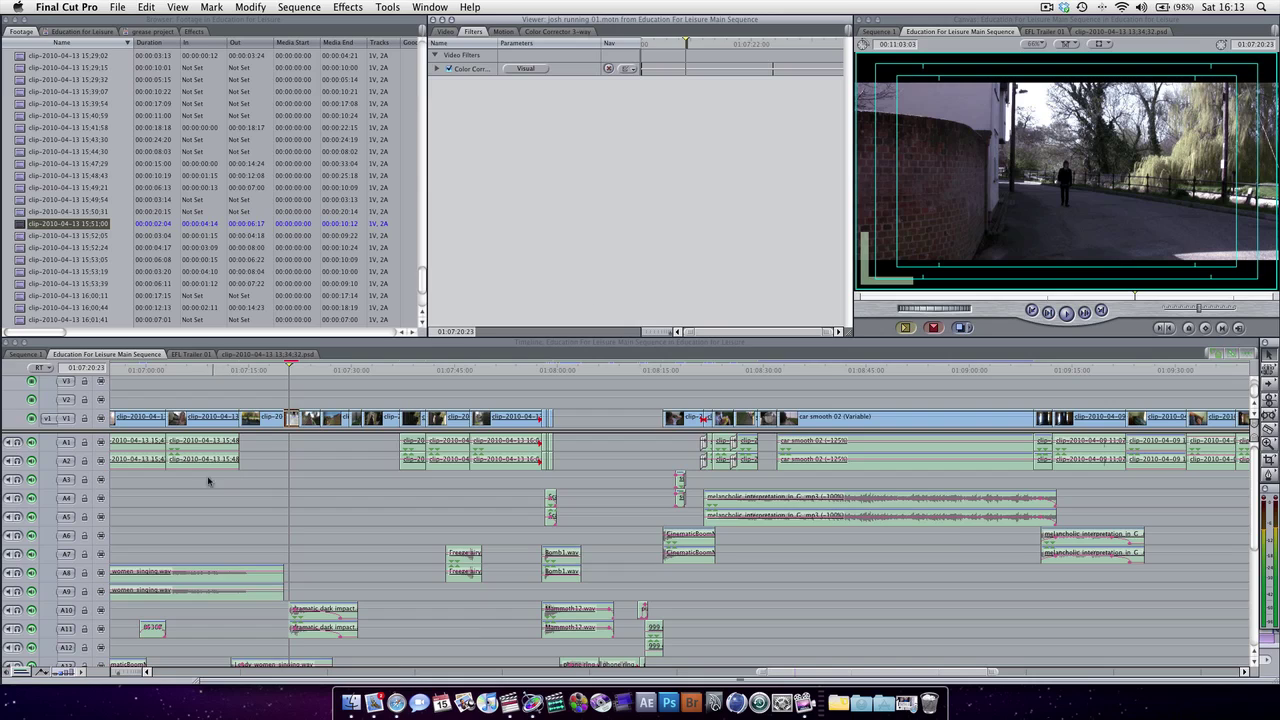
# Raise the Whites and Mids levels in josh running 01's Color Corrector 3-way, cooling the whites toward blue
pyautogui.click(290, 370)
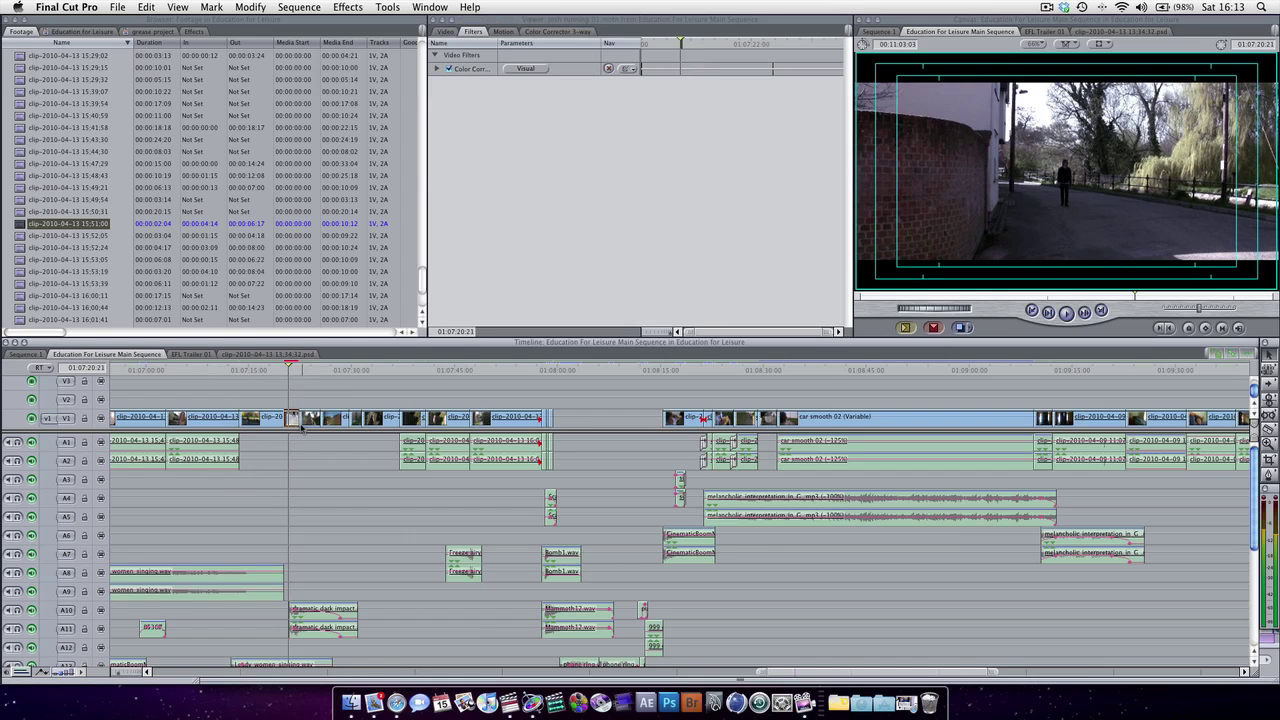
pyautogui.click(550, 31)
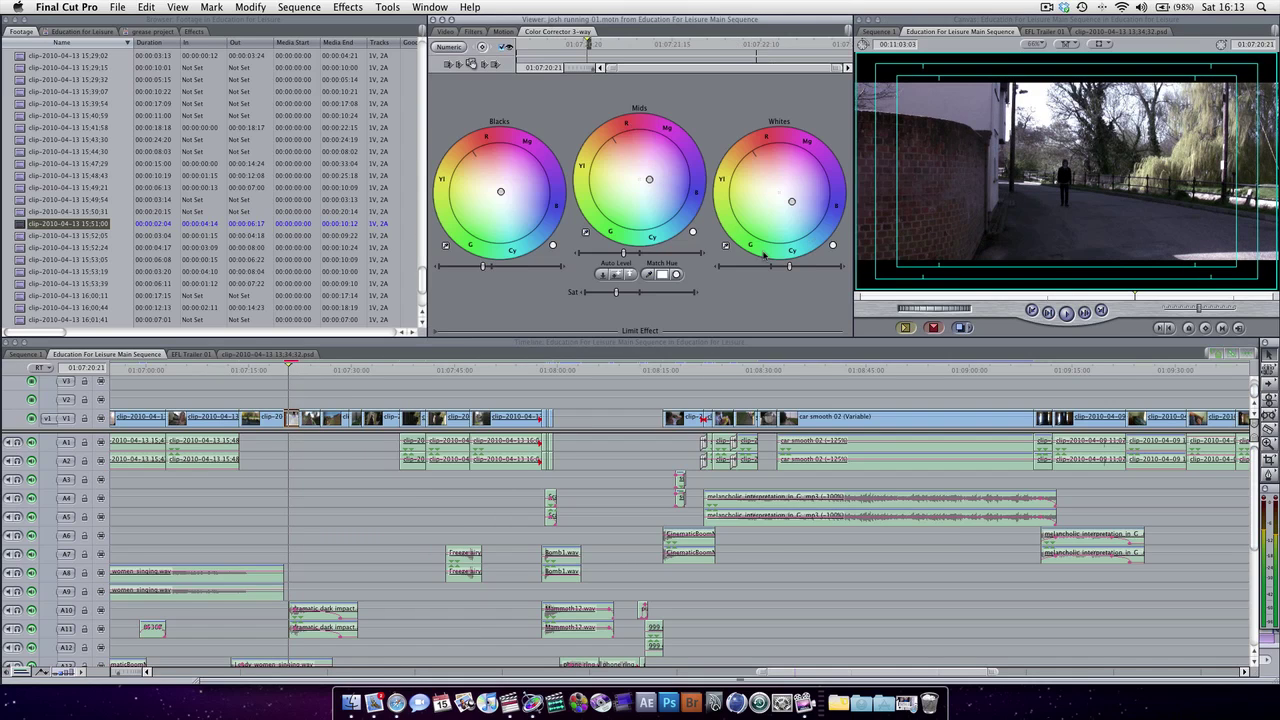
pyautogui.moveTo(788, 271); pyautogui.dragTo(793, 271)
pyautogui.moveTo(625, 254); pyautogui.dragTo(632, 252)
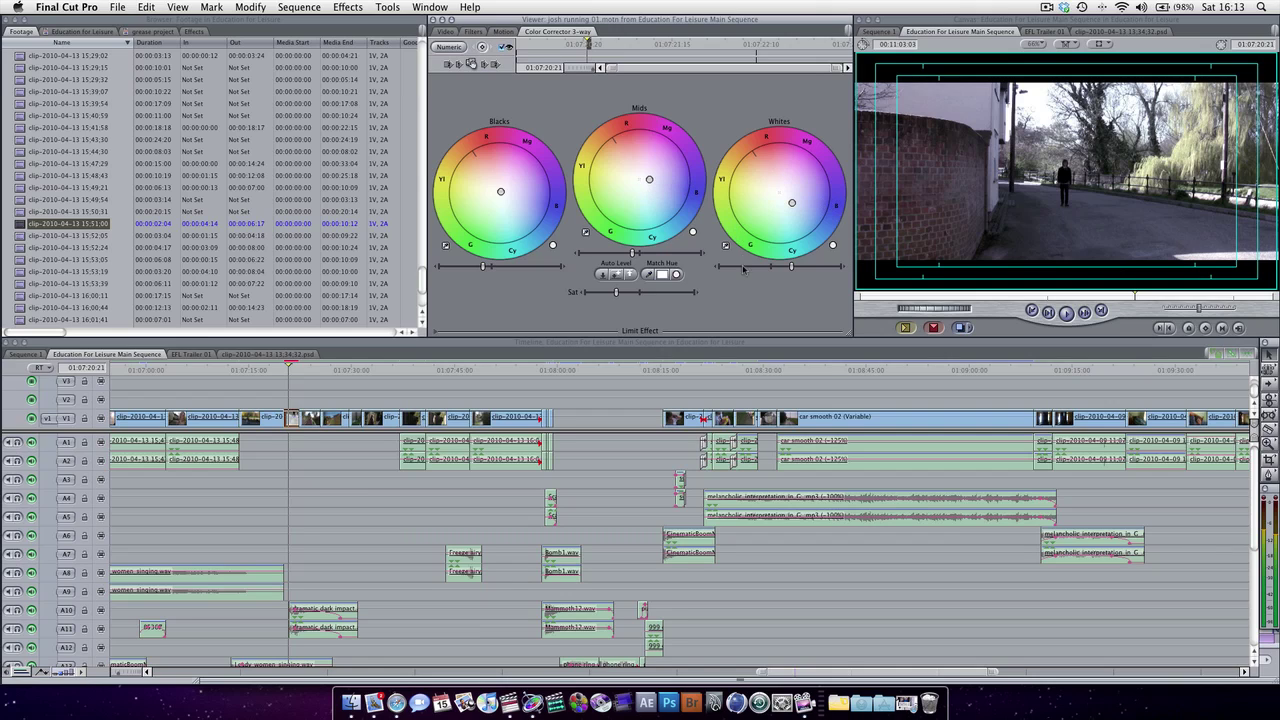
pyautogui.click(611, 421)
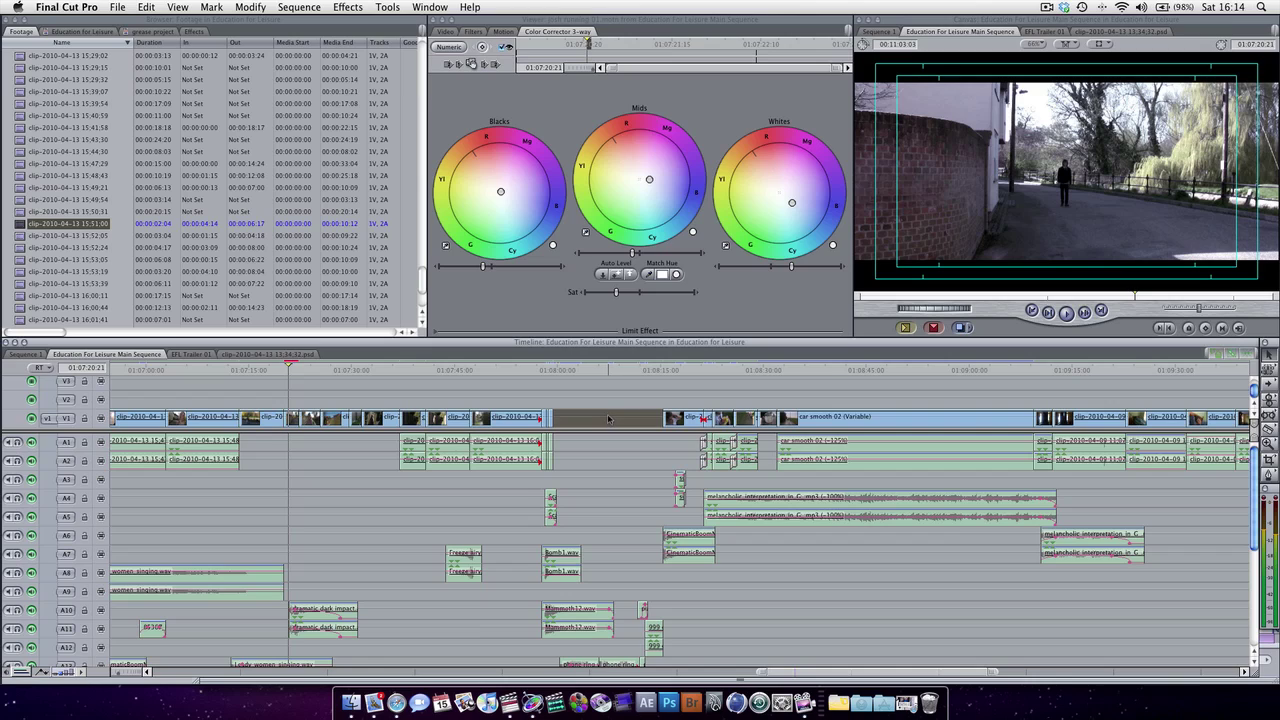
# Render the sequence, save the project, and play through the stabilized clip
pyautogui.press('super+r')
pyautogui.press('super+s')
pyautogui.click(267, 370)
pyautogui.press('space')
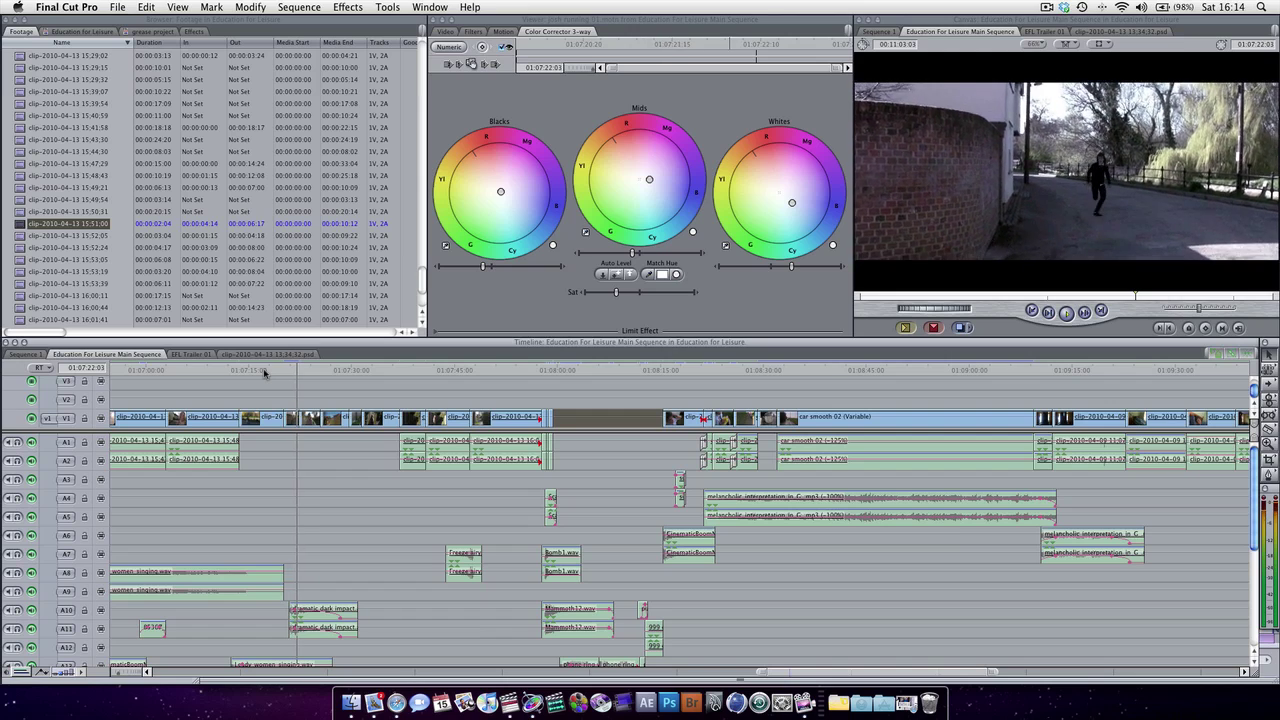
pyautogui.press('space')
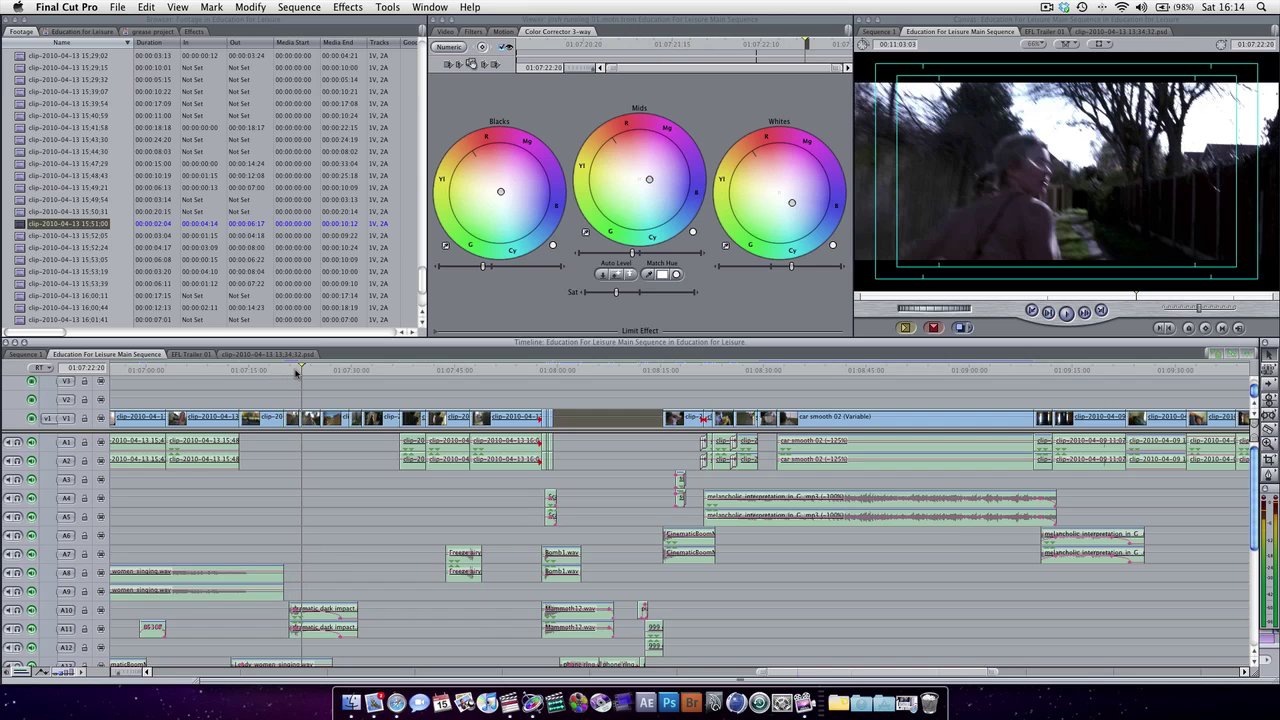
# Scrub around the stabilized shot and replay the sequence from 01:07:16:16
pyautogui.moveTo(296, 372); pyautogui.dragTo(289, 376)
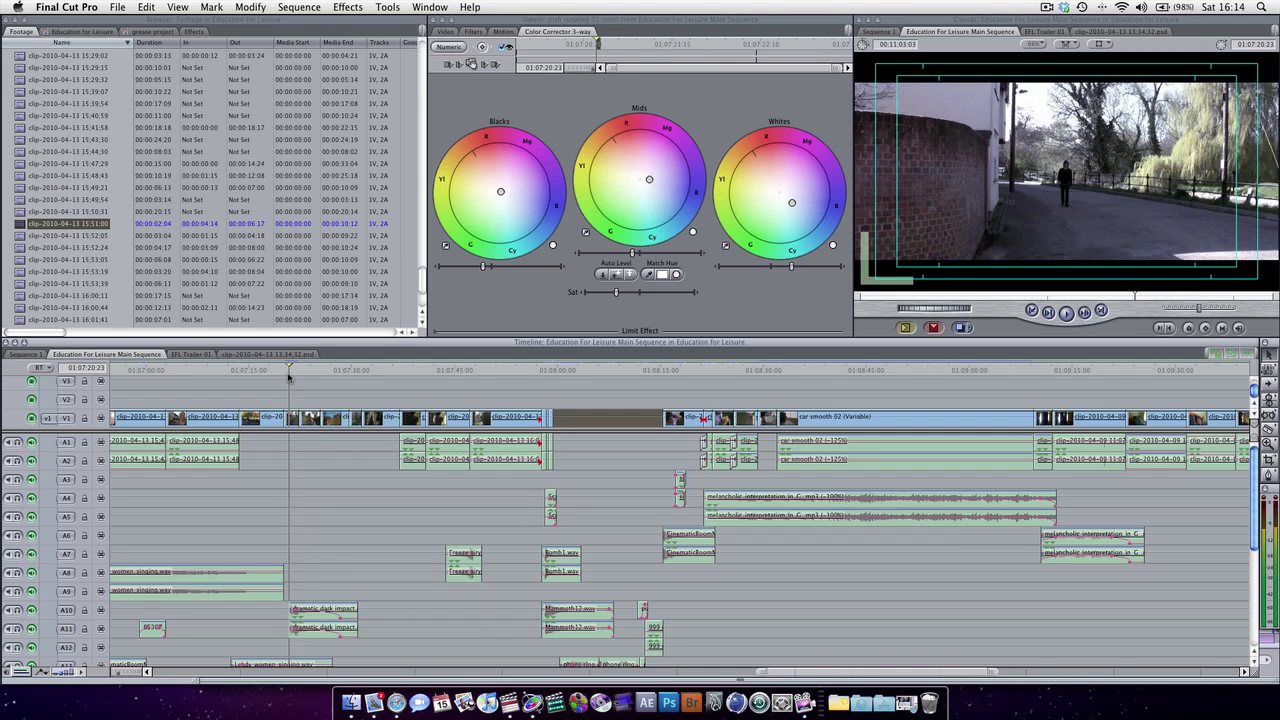
pyautogui.press('space')
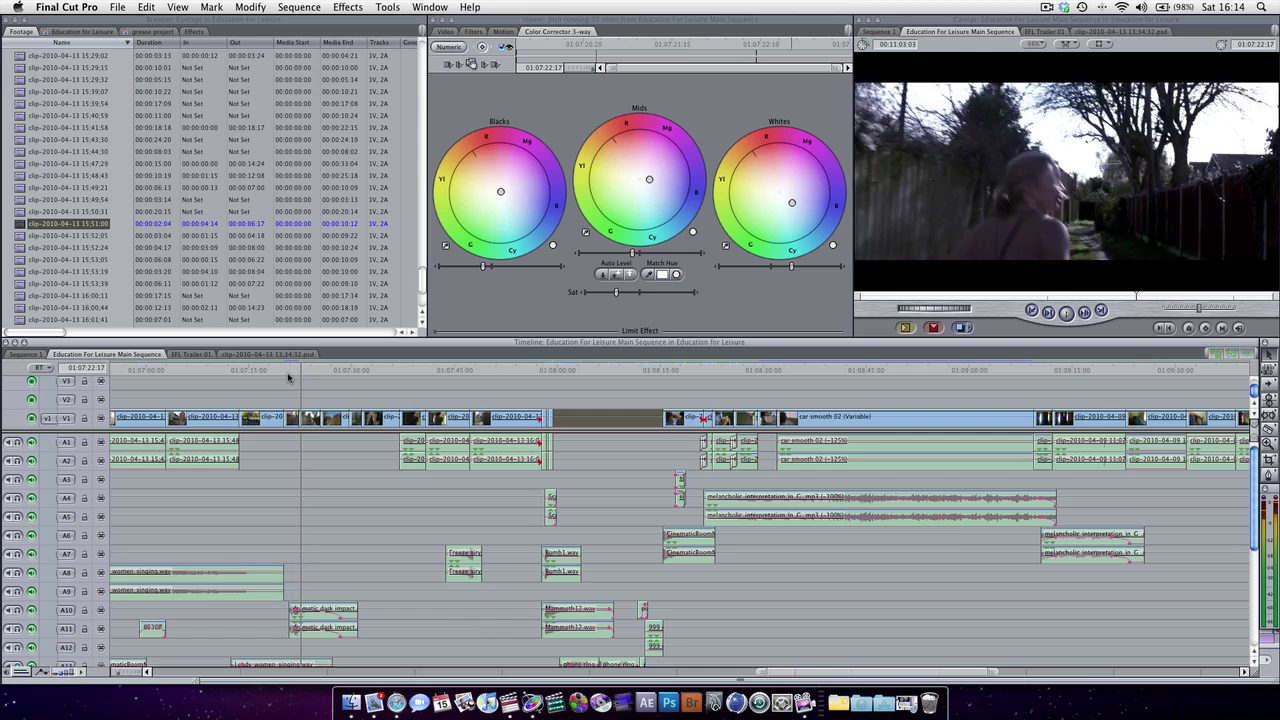
pyautogui.press('space')
pyautogui.click(260, 372)
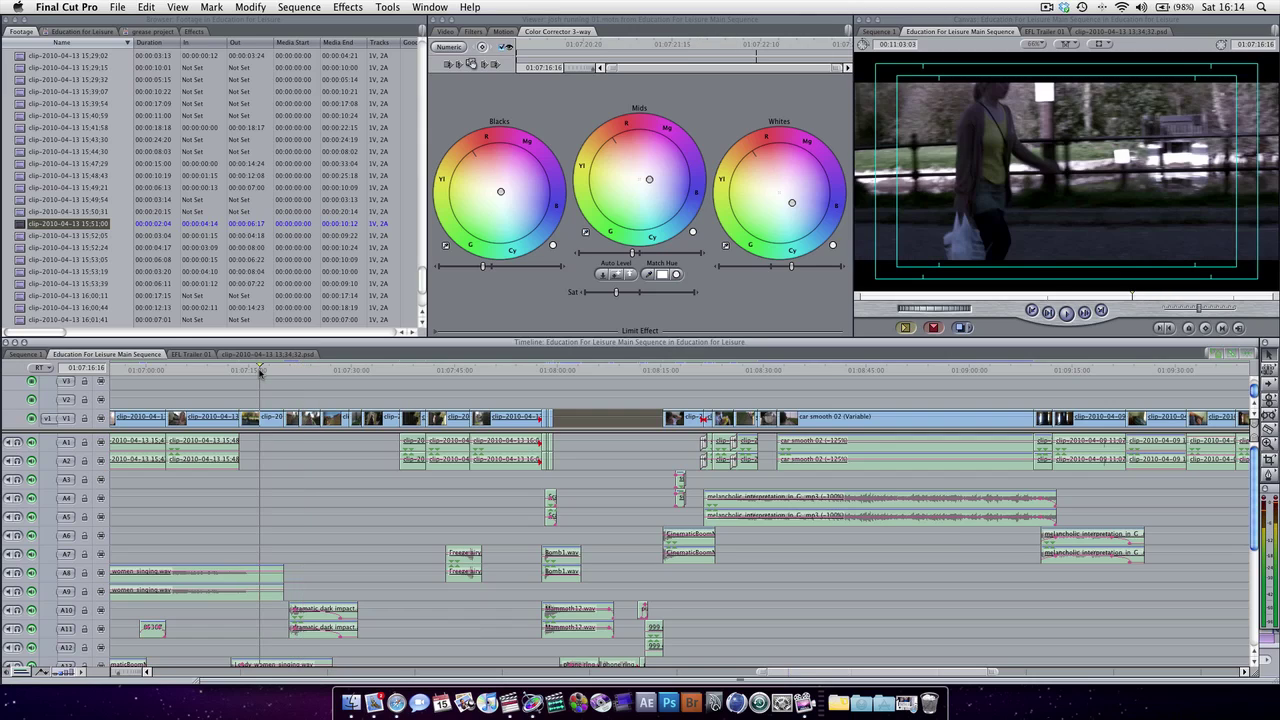
pyautogui.press('space')
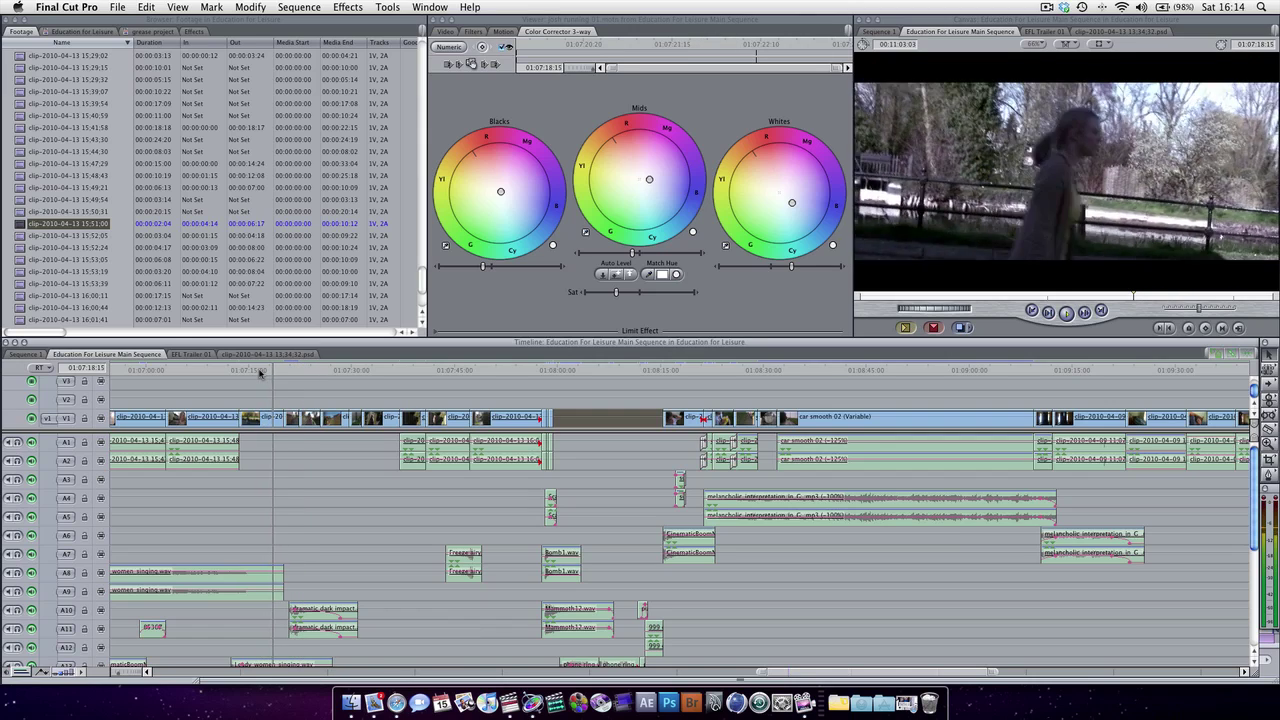
pyautogui.press('space')
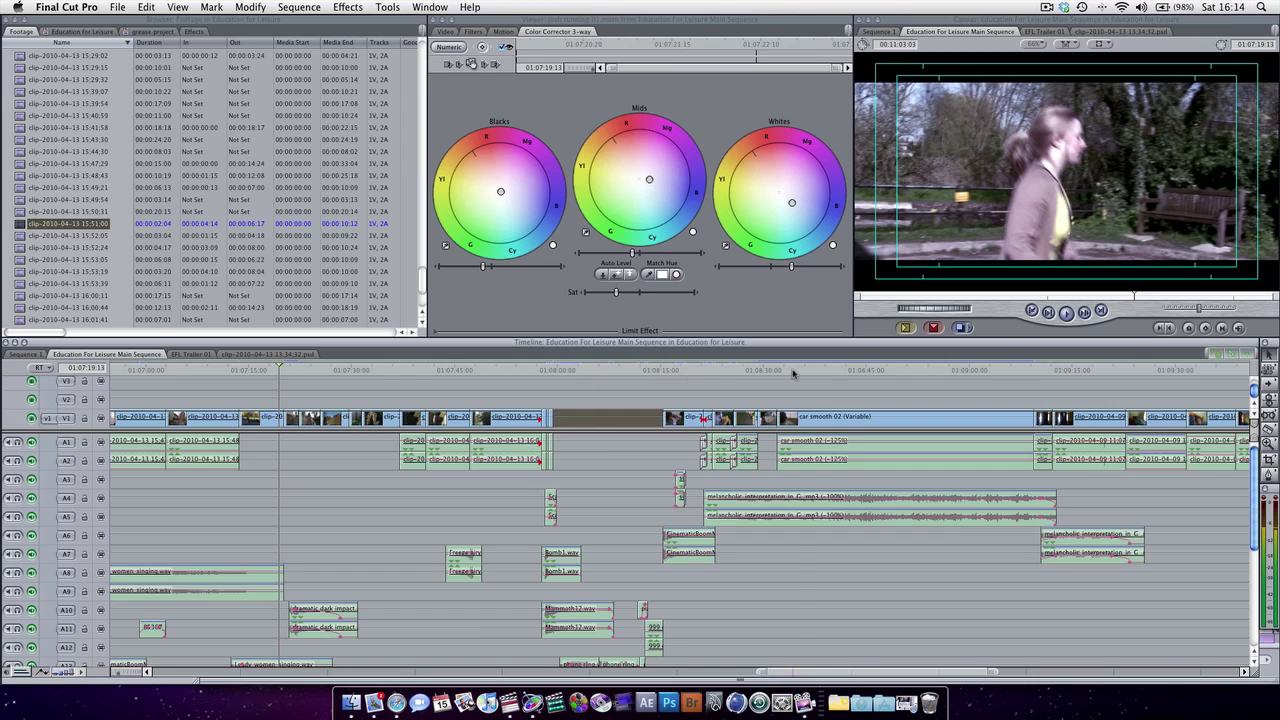
pyautogui.moveTo(792, 373); pyautogui.dragTo(787, 375)
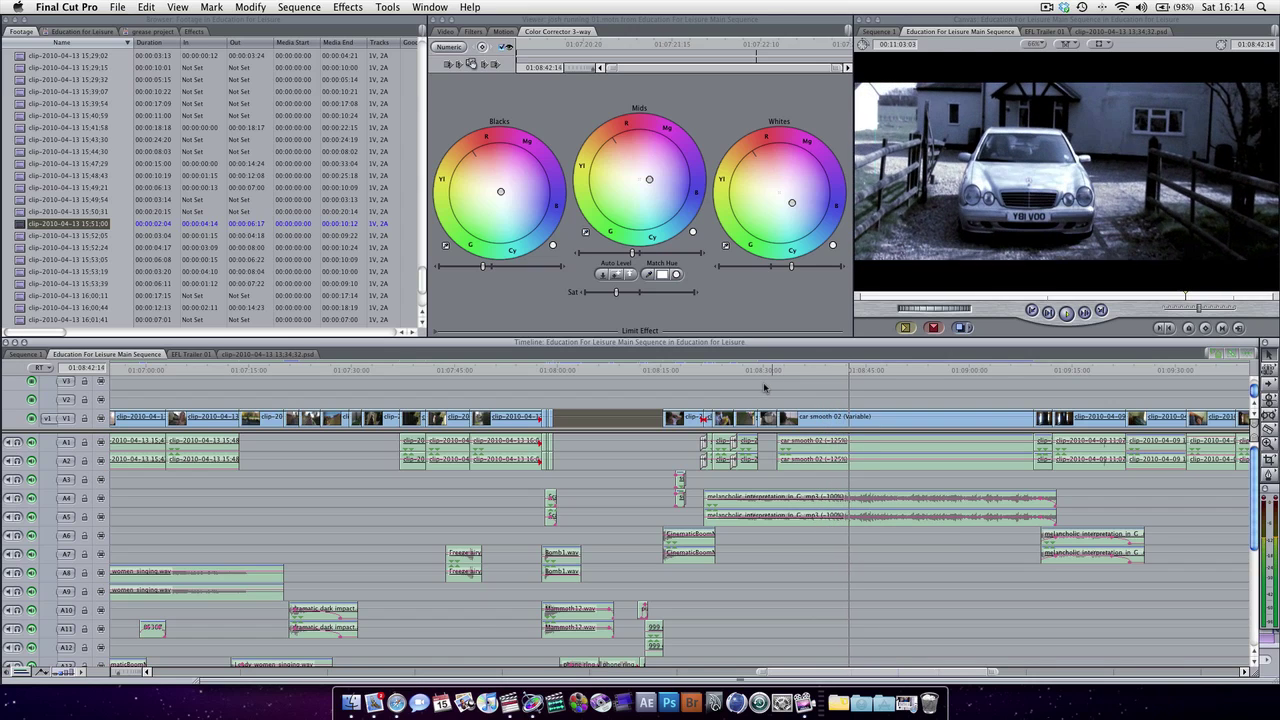
pyautogui.press('space')
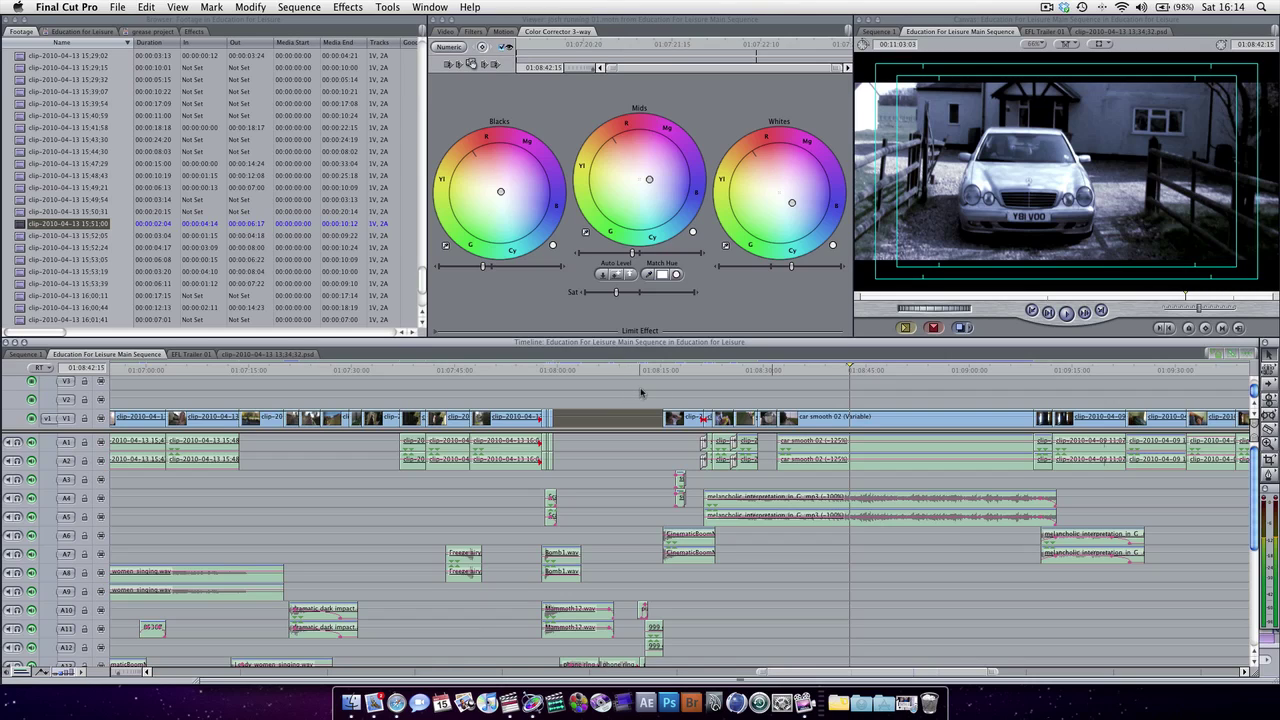
pyautogui.click(1045, 6)
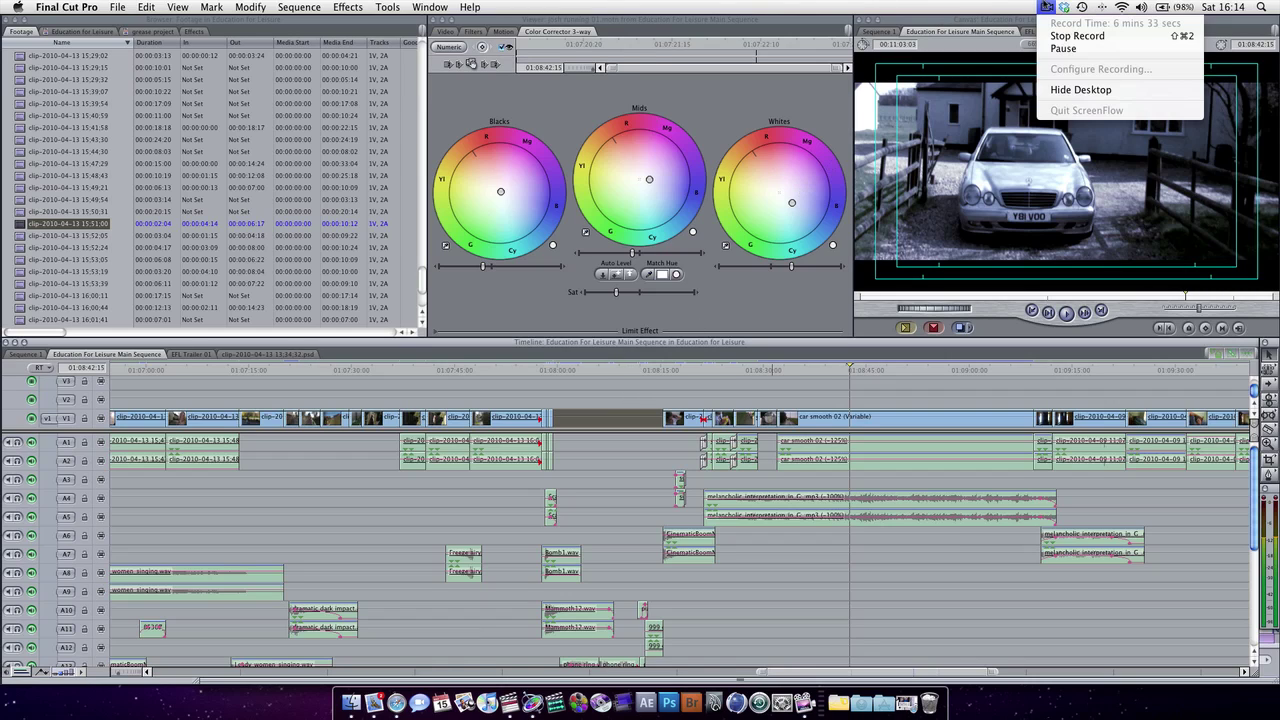